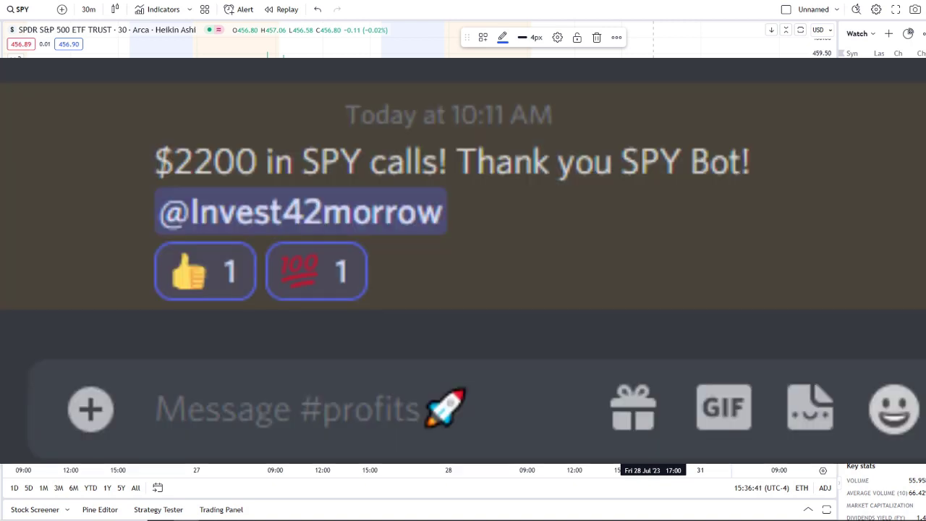
# Scroll to the NFLX 5-minute Heikin Ashi chart showing the Bull signal and inflow notes.
pyautogui.scroll(1, 655, 260)
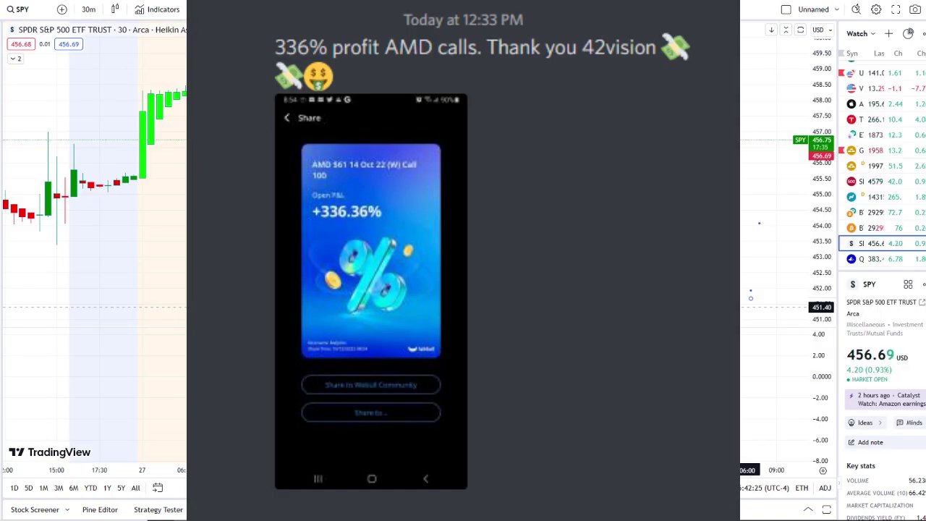
pyautogui.scroll(1, 753, 297)
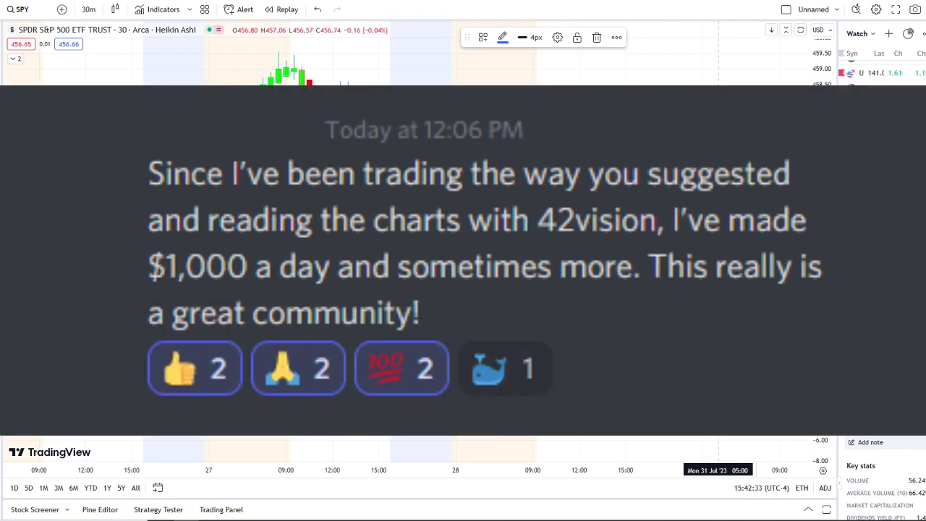
pyautogui.scroll(-1, 719, 308)
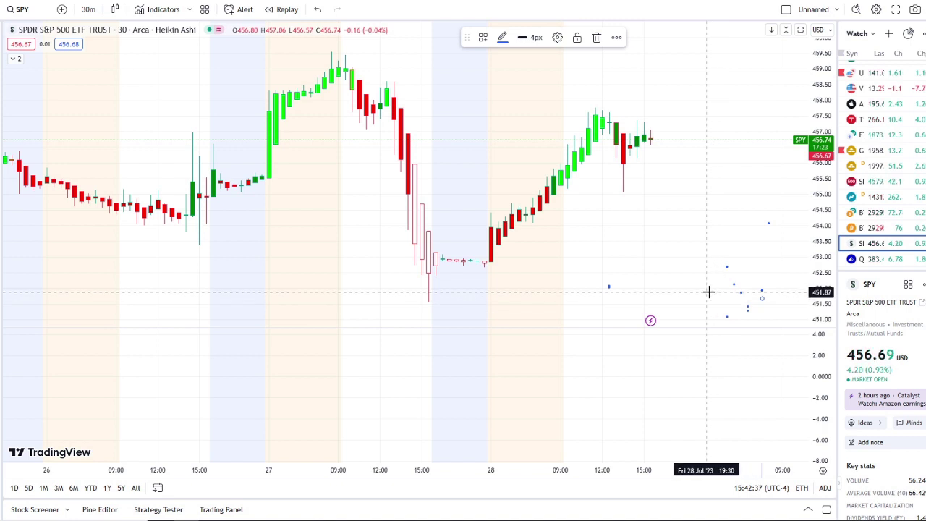
pyautogui.scroll(1, 716, 290)
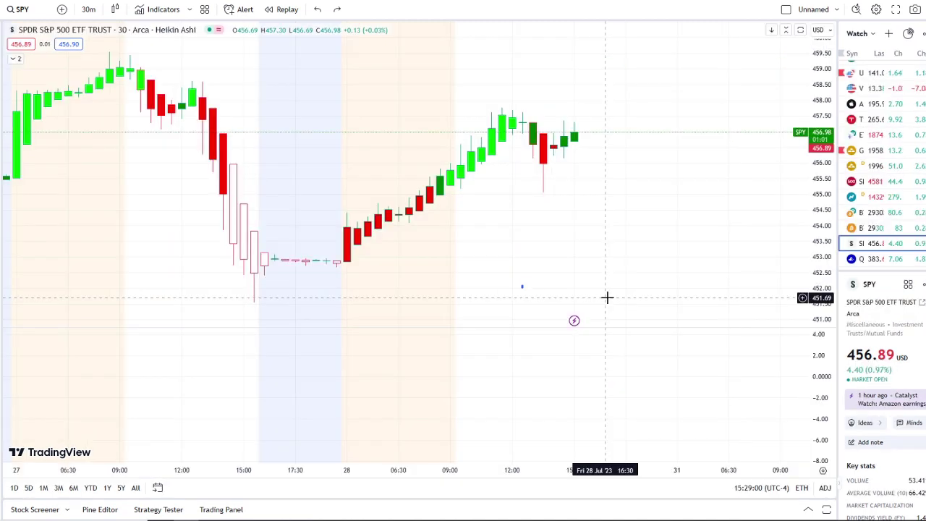
# Circle the afternoon dip, the latest highs and the early peak candles in blue.
pyautogui.scroll(3, 608, 300)
pyautogui.click(716, 292)
pyautogui.moveTo(716, 292); pyautogui.dragTo(651, 176)
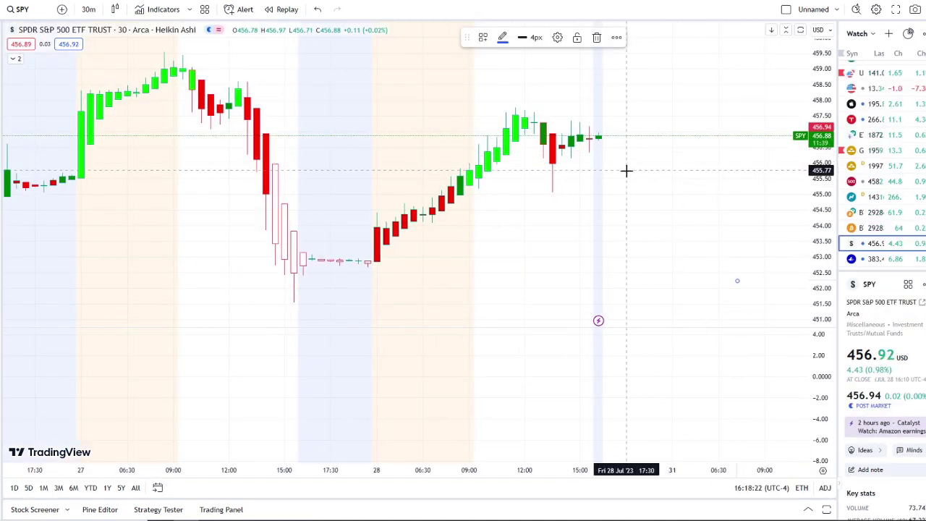
pyautogui.moveTo(413, 233)
pyautogui.mouseDown()
pyautogui.moveTo(239, 250)
pyautogui.moveTo(386, 193)
pyautogui.moveTo(366, 190)
pyautogui.mouseUp()
pyautogui.moveTo(570, 92)
pyautogui.mouseDown()
pyautogui.moveTo(492, 95)
pyautogui.moveTo(546, 59)
pyautogui.mouseUp()
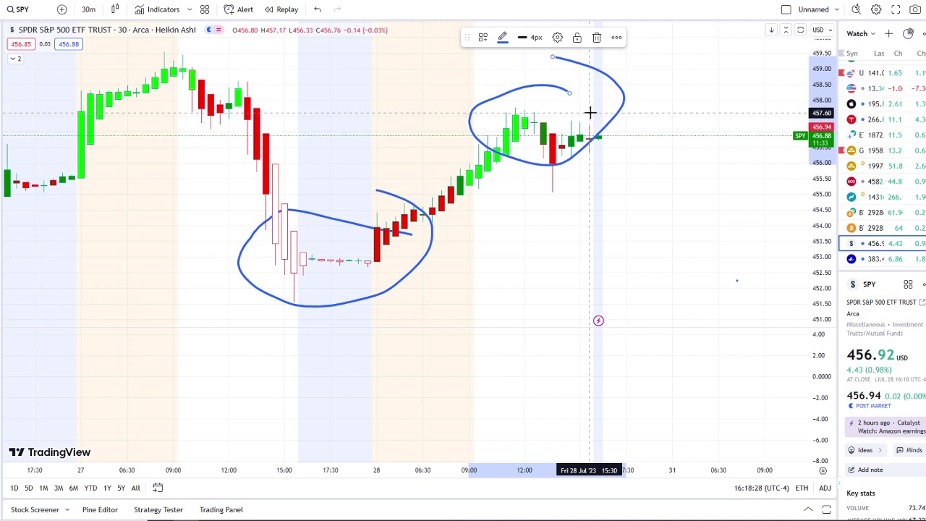
pyautogui.moveTo(256, 52); pyautogui.dragTo(99, 82)
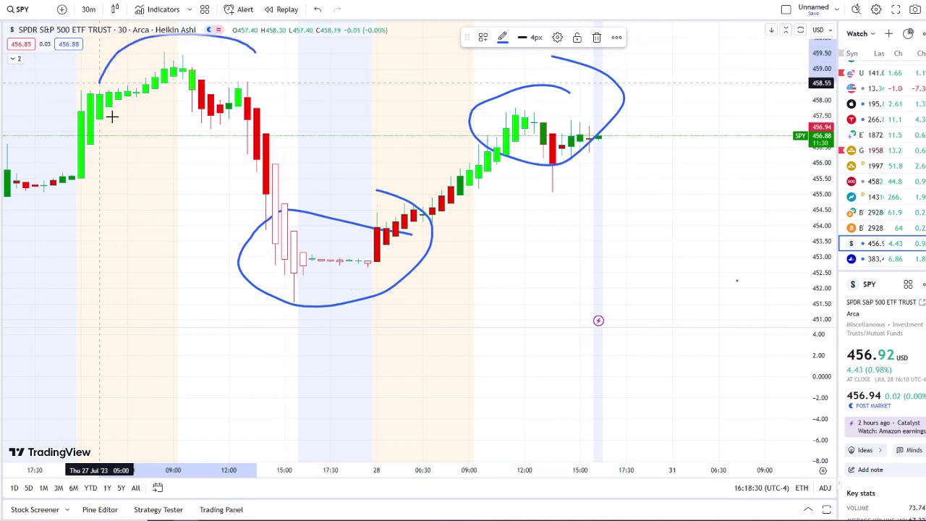
pyautogui.moveTo(112, 116); pyautogui.dragTo(293, 87)
# Draw a rising stroke from the dip past the latest candles and a falling stroke from peak to dip.
pyautogui.moveTo(296, 294)
pyautogui.mouseDown()
pyautogui.moveTo(668, 77)
pyautogui.moveTo(599, 171)
pyautogui.mouseUp()
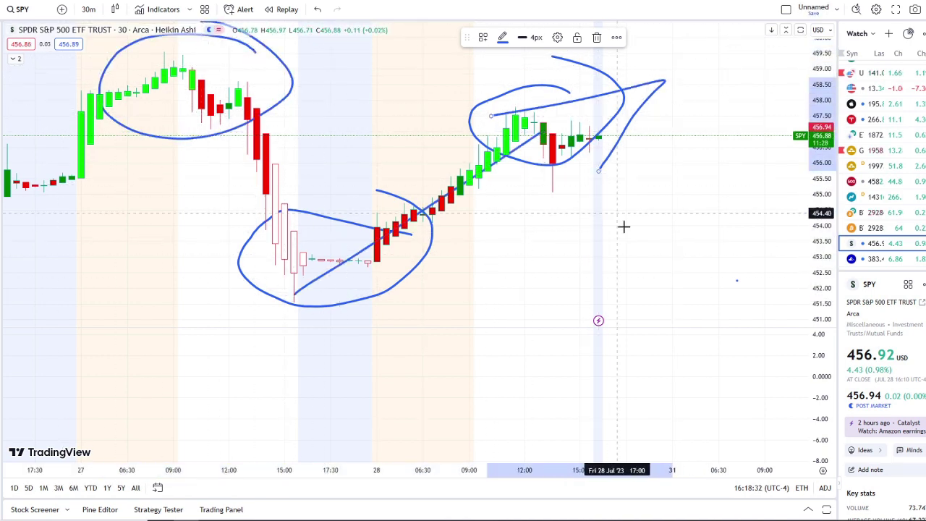
pyautogui.moveTo(210, 78)
pyautogui.mouseDown()
pyautogui.moveTo(331, 265)
pyautogui.moveTo(275, 225)
pyautogui.mouseUp()
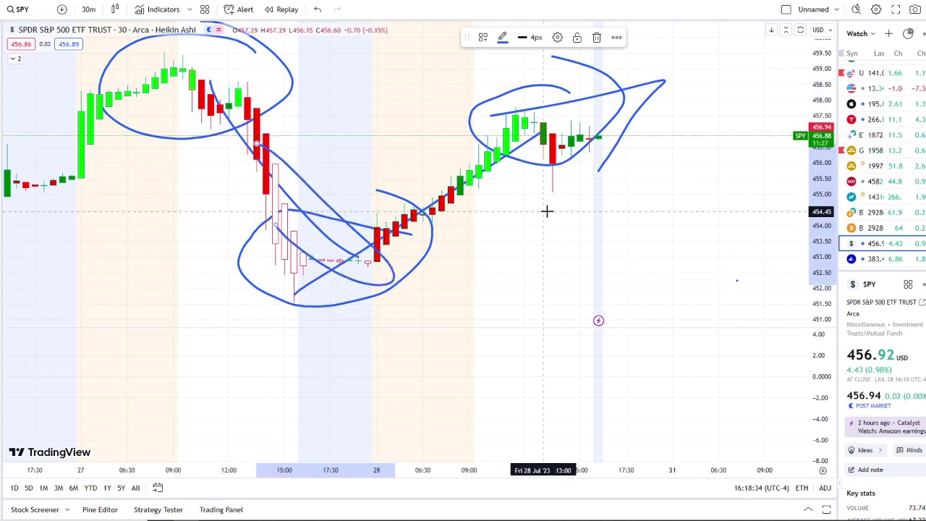
pyautogui.scroll(-1, 558, 215)
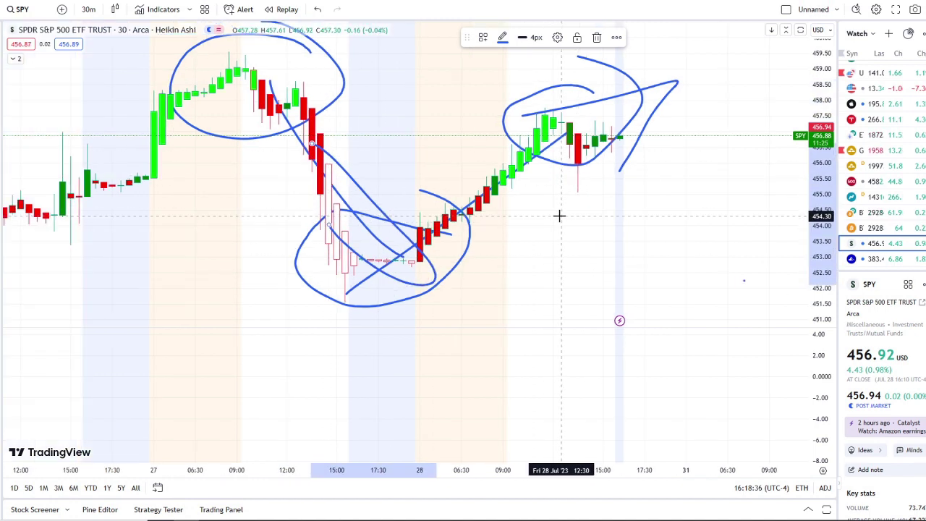
pyautogui.scroll(1, 559, 215)
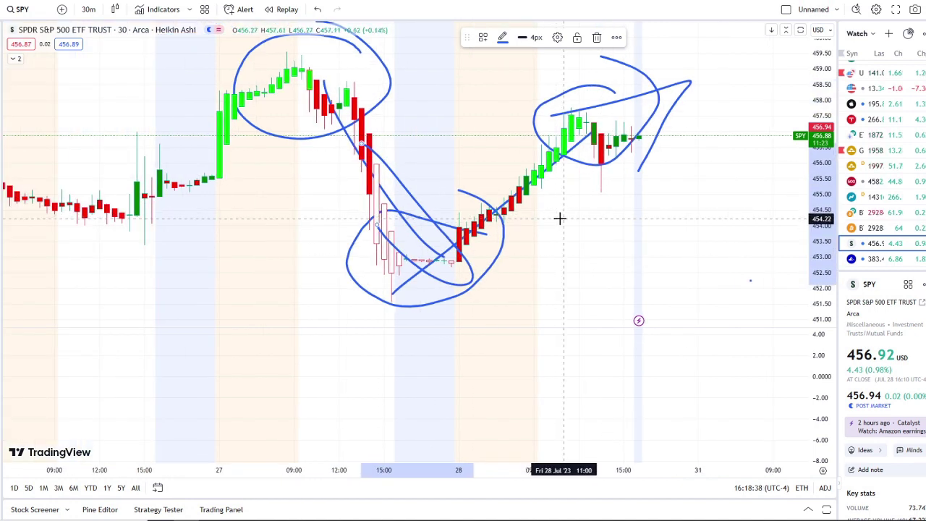
pyautogui.scroll(1, 579, 232)
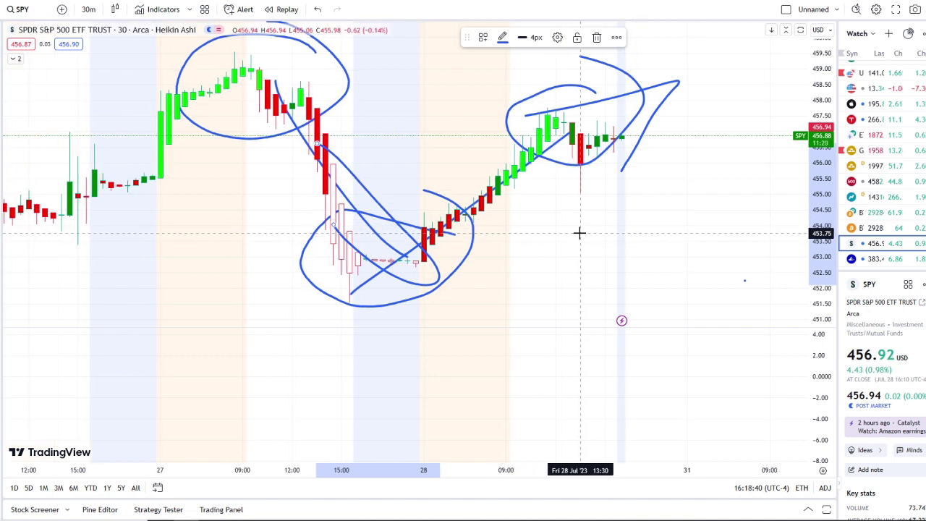
pyautogui.scroll(1, 579, 232)
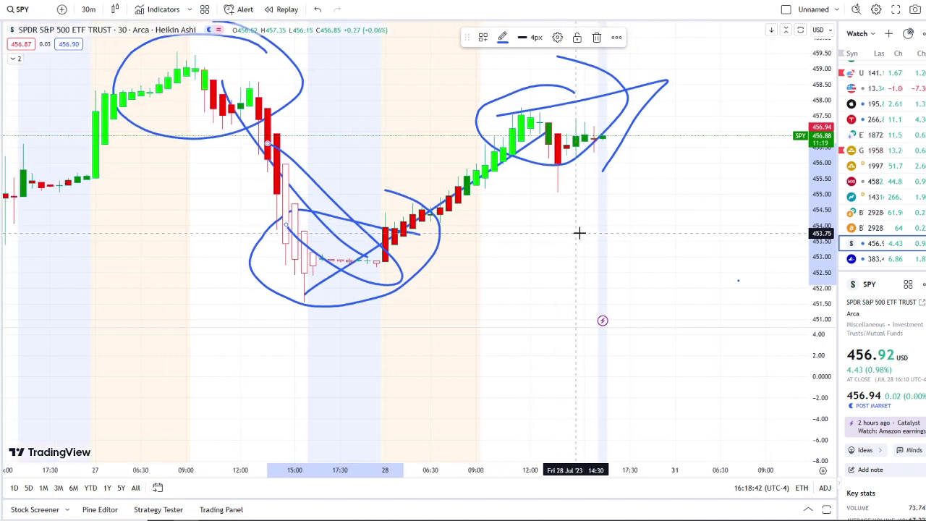
pyautogui.scroll(1, 579, 232)
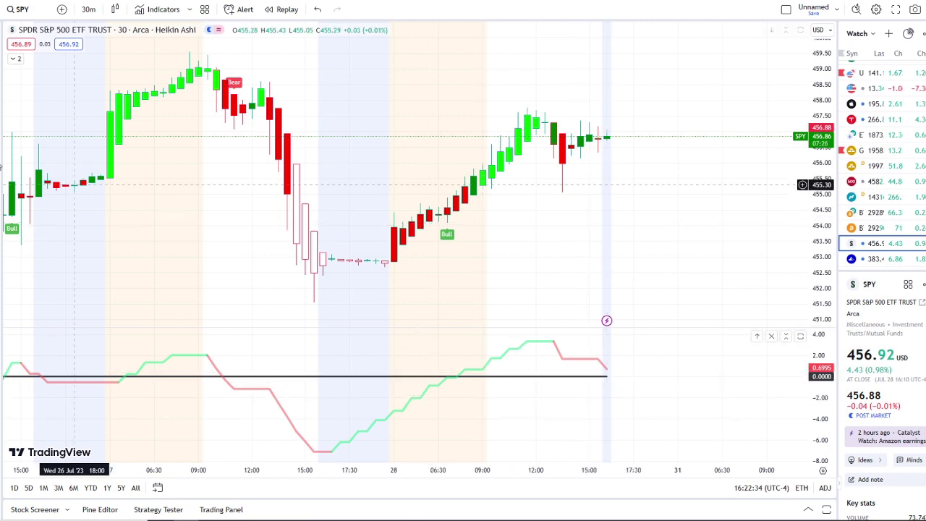
pyautogui.moveTo(218, 112); pyautogui.dragTo(319, 27)
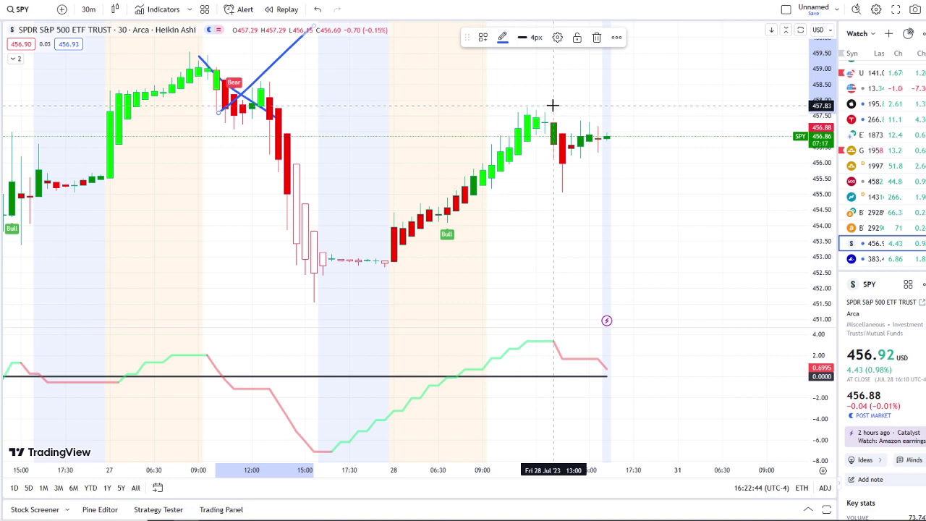
pyautogui.hscroll(5, 693, 236)
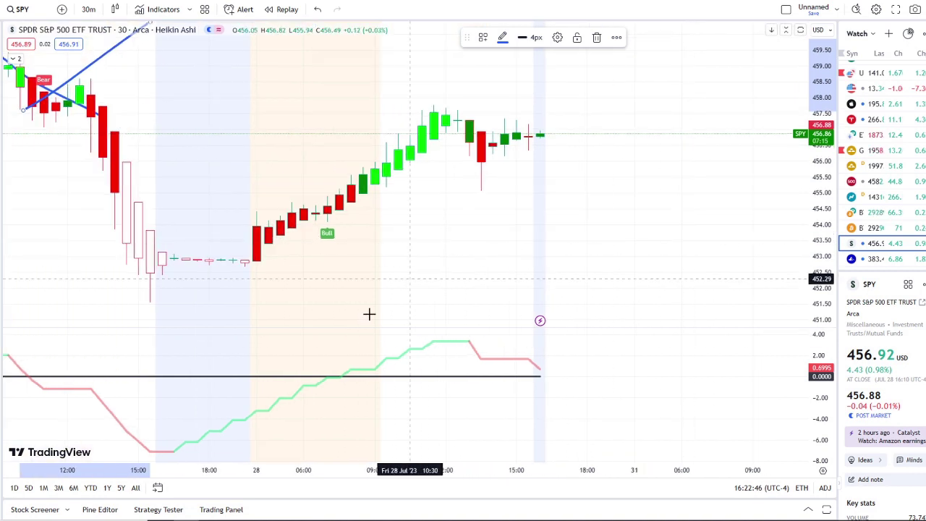
pyautogui.moveTo(587, 362)
pyautogui.mouseDown()
pyautogui.moveTo(525, 337)
pyautogui.moveTo(458, 354)
pyautogui.moveTo(612, 374)
pyautogui.mouseUp()
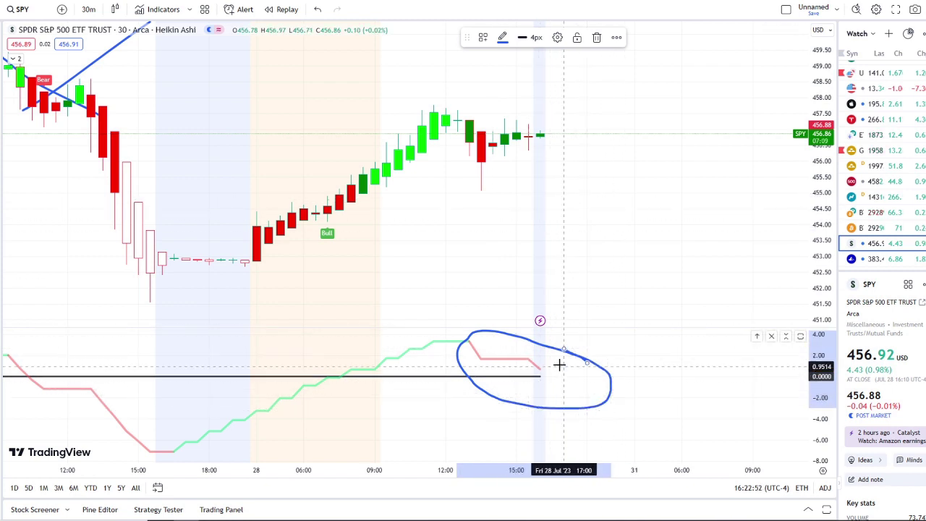
pyautogui.scroll(3, 548, 388)
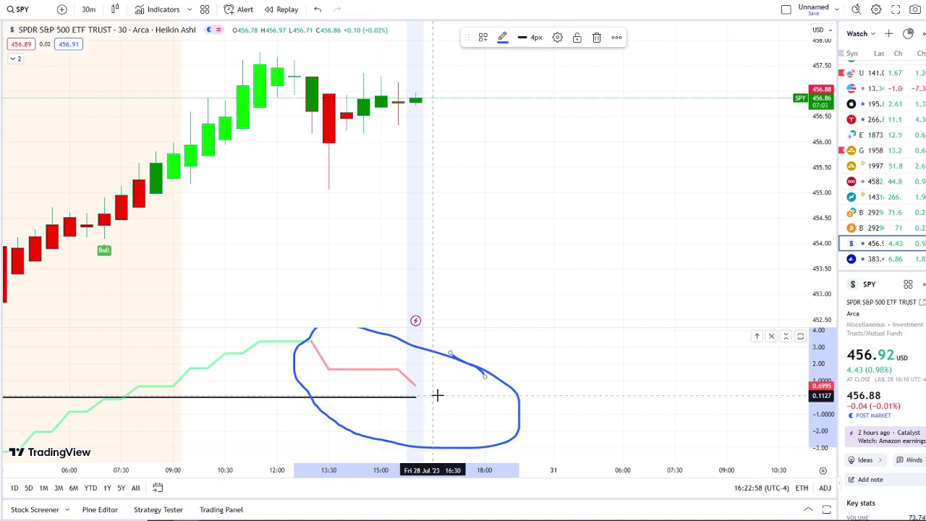
pyautogui.scroll(-3, 741, 280)
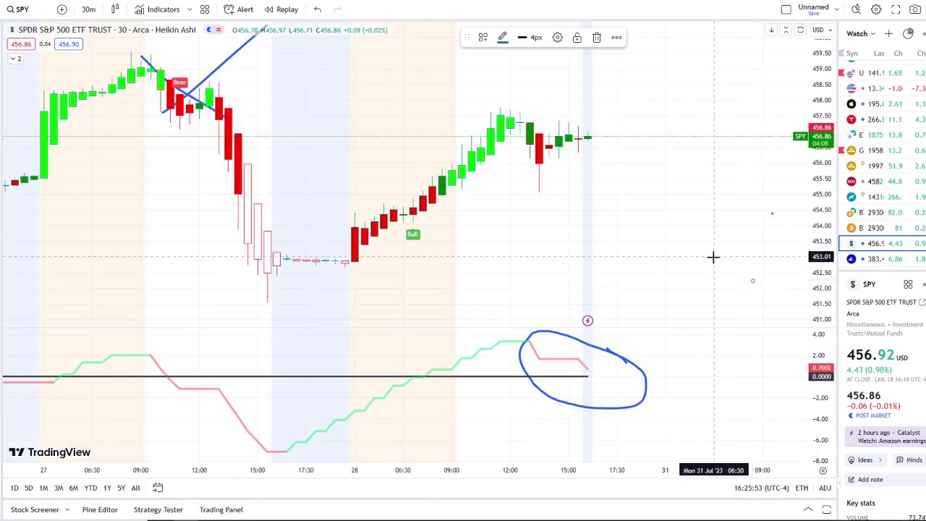
pyautogui.scroll(-1, 715, 257)
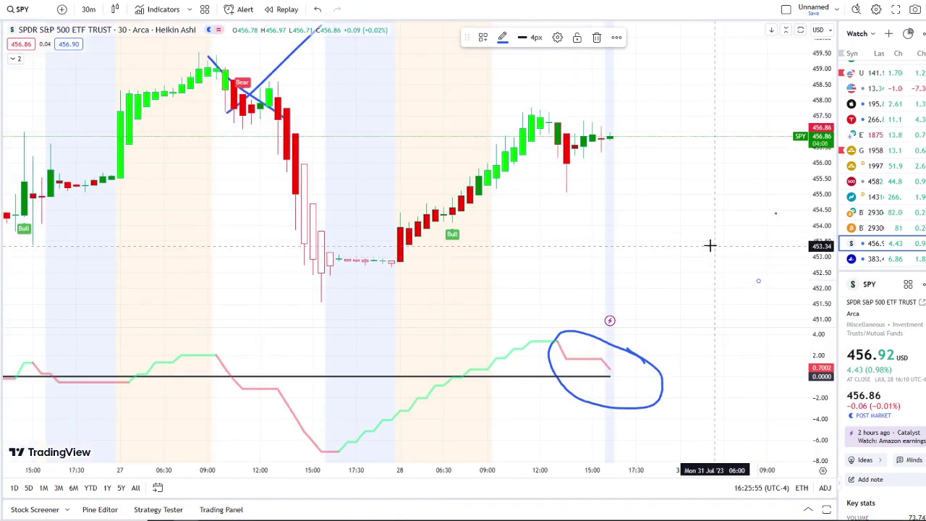
pyautogui.click(323, 13)
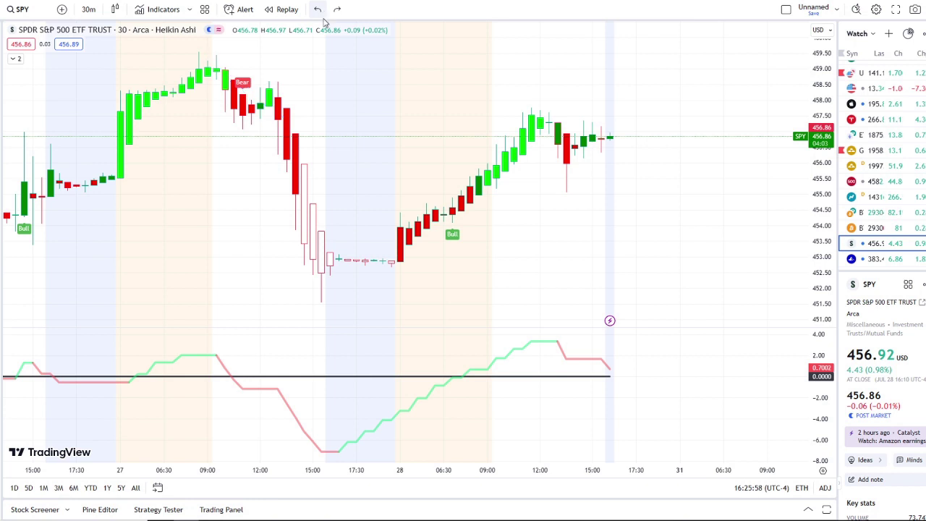
# Switch SPY to the 1-hour interval and sketch a rising curve from the lows with an arrowhead.
pyautogui.click(89, 10)
pyautogui.click(109, 182)
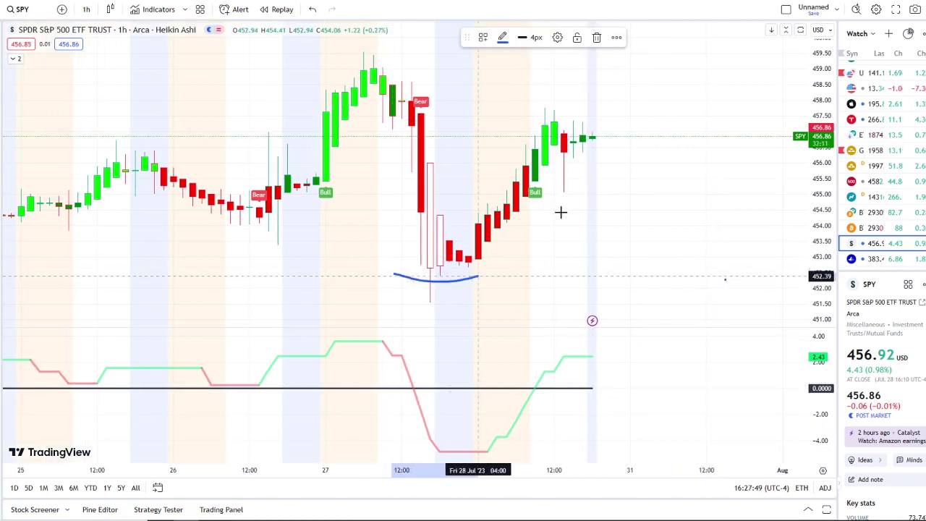
pyautogui.moveTo(478, 276); pyautogui.dragTo(678, 136)
pyautogui.moveTo(641, 133)
pyautogui.mouseDown()
pyautogui.moveTo(716, 106)
pyautogui.moveTo(688, 165)
pyautogui.mouseUp()
# Circle the recent top and low candles and draw a line up from the Bear candle area.
pyautogui.moveTo(478, 213)
pyautogui.mouseDown()
pyautogui.moveTo(413, 207)
pyautogui.moveTo(395, 273)
pyautogui.mouseUp()
pyautogui.moveTo(601, 99)
pyautogui.mouseDown()
pyautogui.moveTo(611, 109)
pyautogui.moveTo(604, 87)
pyautogui.mouseUp()
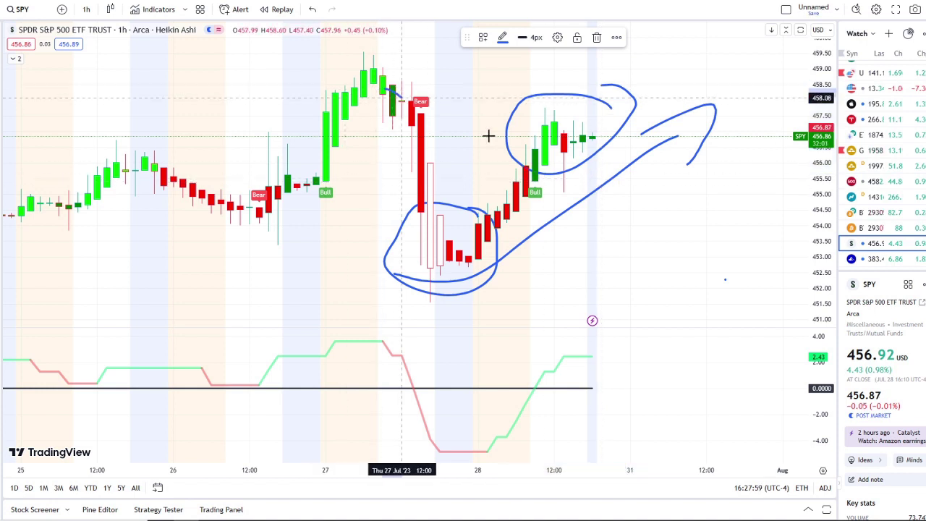
pyautogui.moveTo(490, 134)
pyautogui.mouseDown()
pyautogui.moveTo(434, 62)
pyautogui.moveTo(493, 23)
pyautogui.mouseUp()
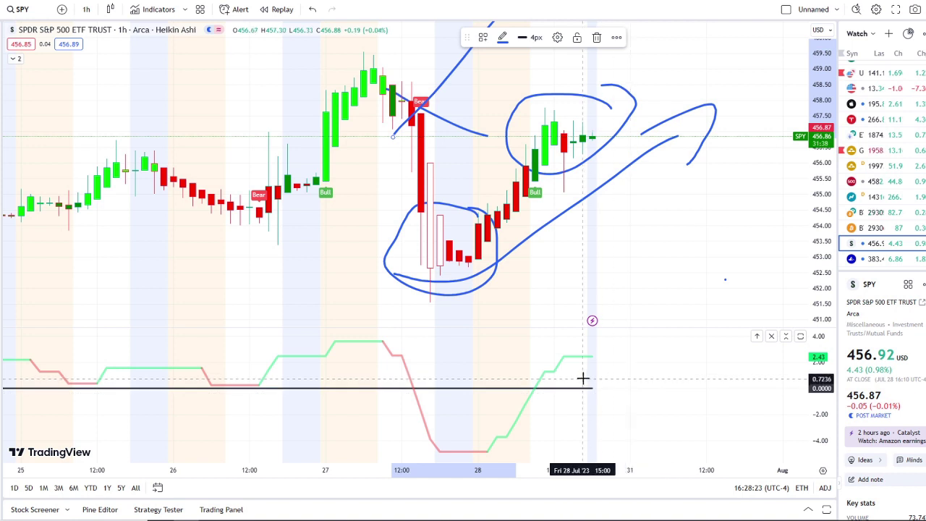
# Add an upward curling arrow in the indicator pane, undoing a stray downward arrow and indicator circle.
pyautogui.moveTo(583, 378)
pyautogui.mouseDown()
pyautogui.moveTo(626, 341)
pyautogui.moveTo(652, 361)
pyautogui.mouseUp()
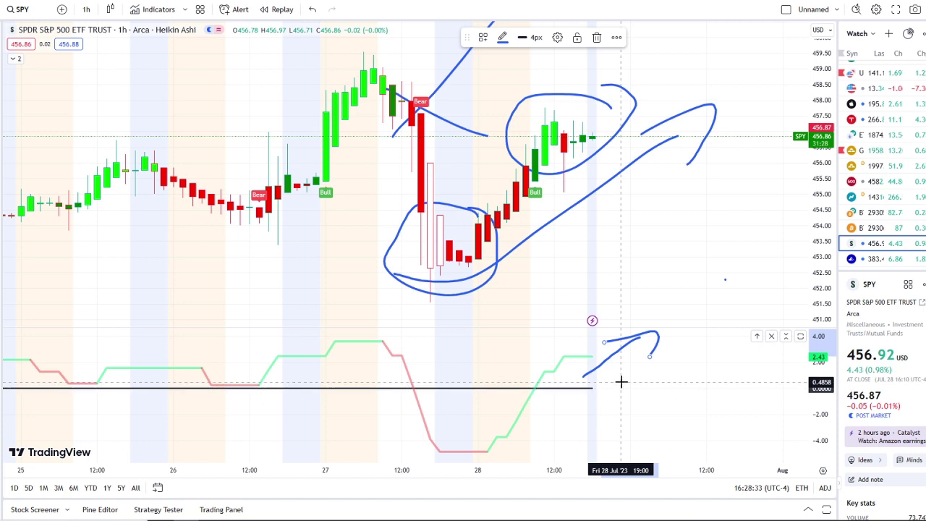
pyautogui.moveTo(650, 183); pyautogui.dragTo(614, 242)
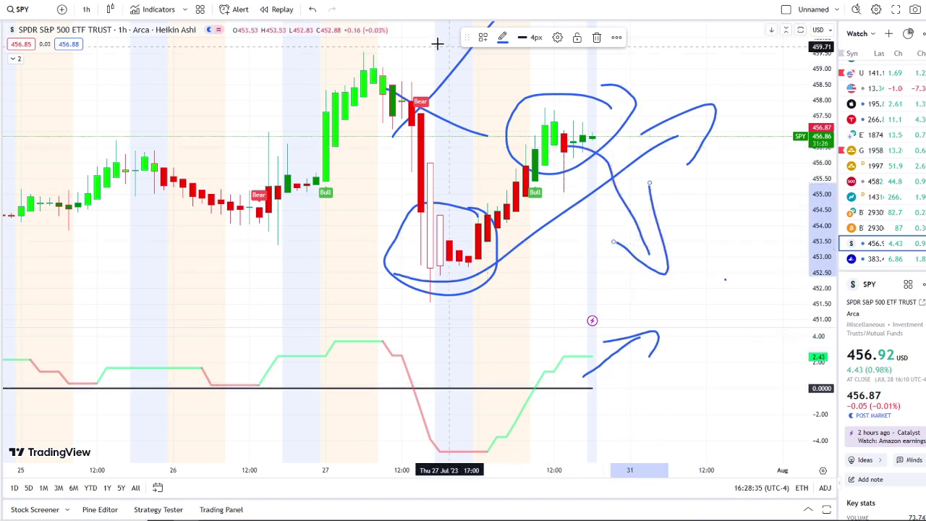
pyautogui.click(315, 10)
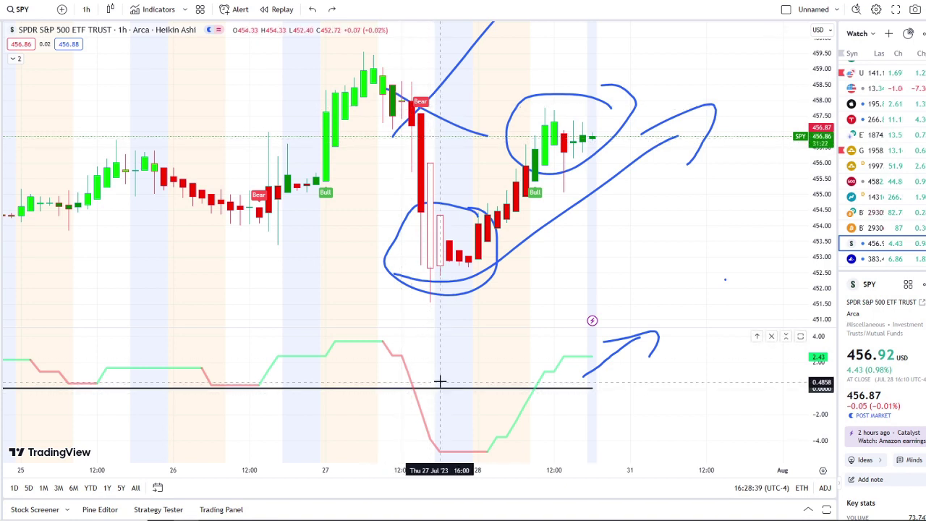
pyautogui.moveTo(440, 379); pyautogui.dragTo(423, 372)
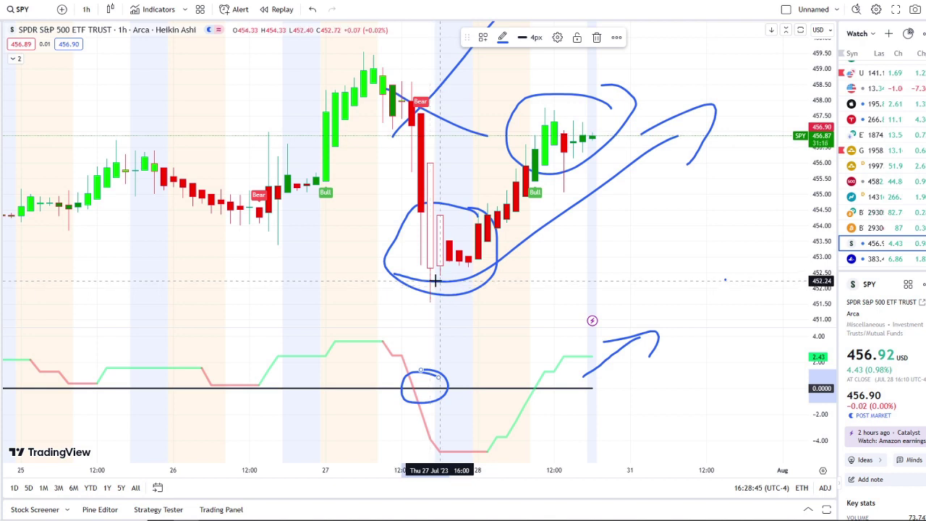
pyautogui.click(313, 9)
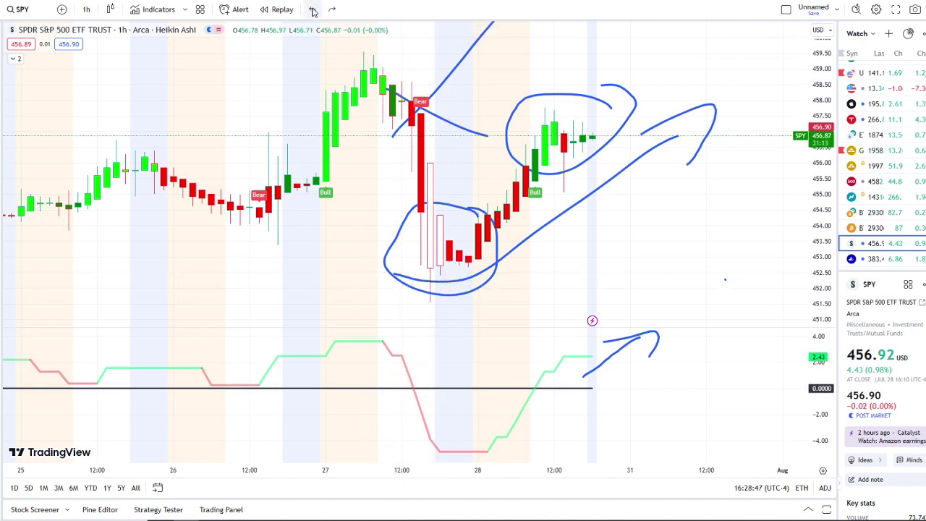
# Remove the top and low candle circles, then draw support lines near 452.8 and 455.6.
pyautogui.click(313, 10)
pyautogui.click(313, 9)
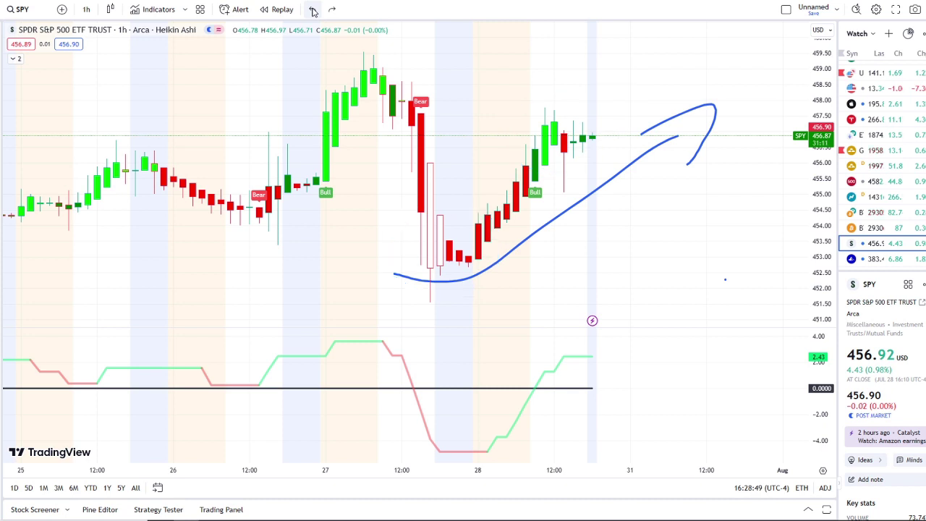
pyautogui.click(313, 10)
pyautogui.moveTo(414, 265); pyautogui.dragTo(613, 271)
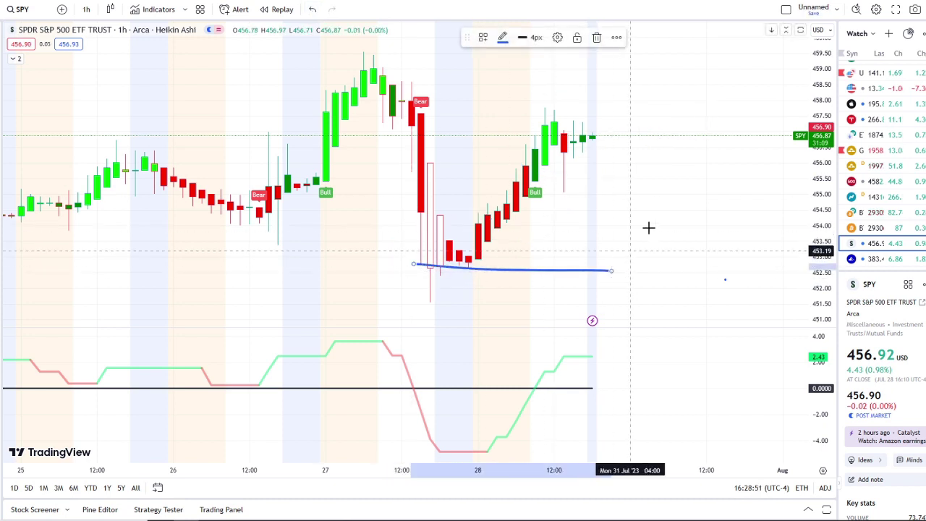
pyautogui.moveTo(546, 172)
pyautogui.mouseDown()
pyautogui.moveTo(659, 174)
pyautogui.moveTo(707, 186)
pyautogui.mouseUp()
# Sketch a rising curve with arrowhead from the lows, then undo both strokes.
pyautogui.moveTo(434, 258); pyautogui.dragTo(687, 61)
pyautogui.moveTo(641, 66); pyautogui.dragTo(697, 113)
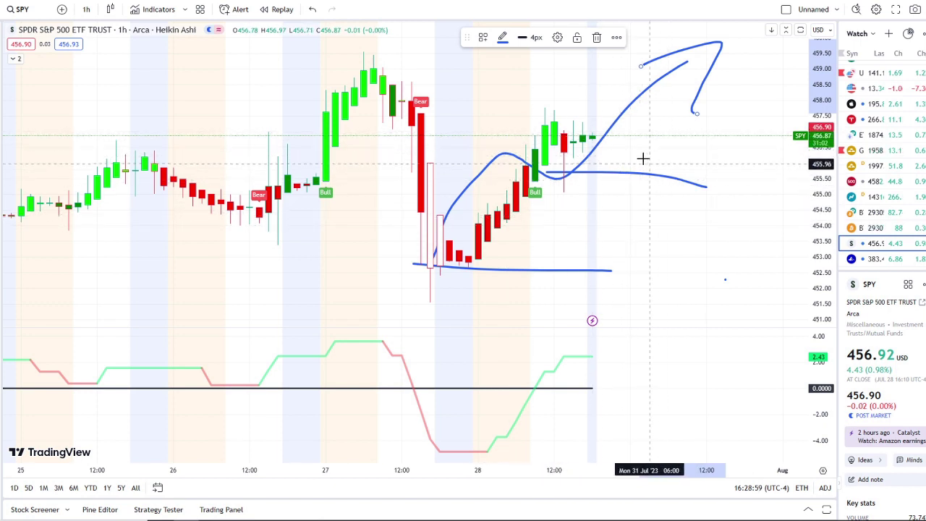
pyautogui.click(313, 11)
pyautogui.click(313, 10)
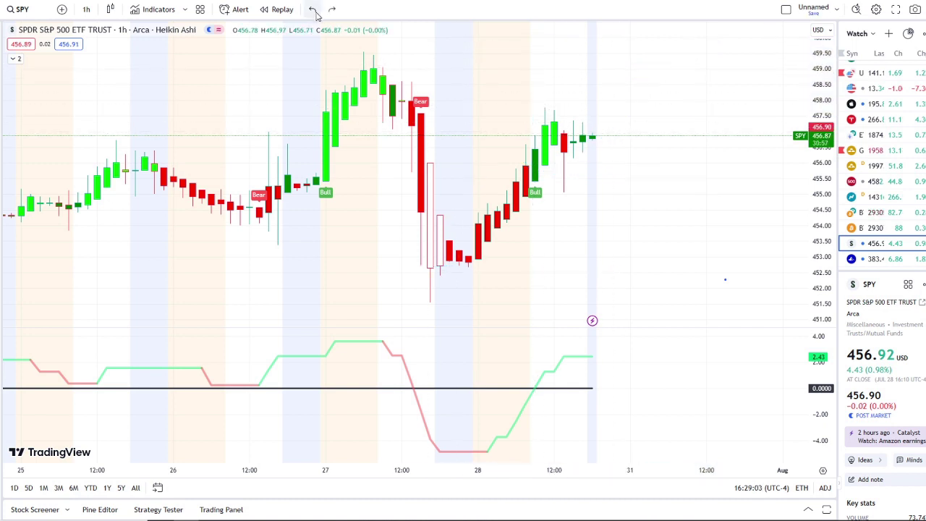
# Switch SPY to 30-minute candles and circle the indicator's latest dip toward zero.
pyautogui.write('30')
pyautogui.press('Return')
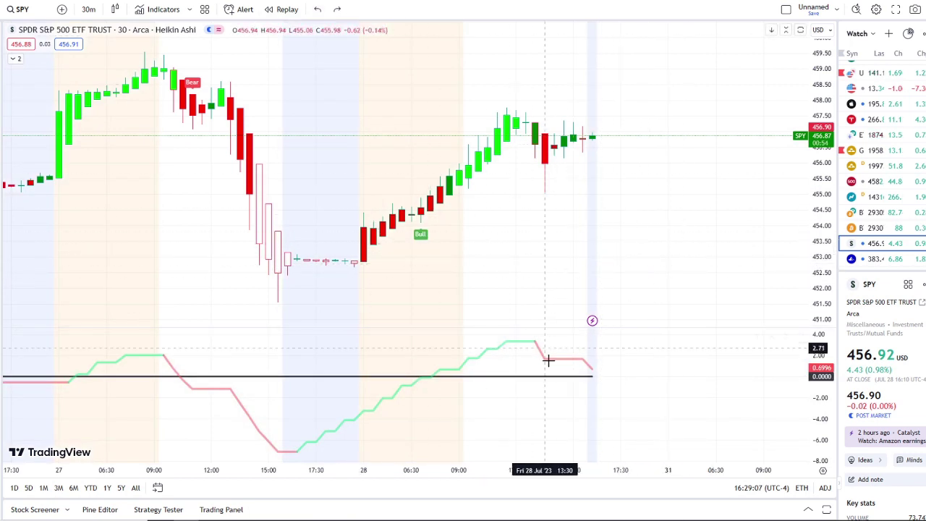
pyautogui.moveTo(625, 367)
pyautogui.mouseDown()
pyautogui.moveTo(637, 370)
pyautogui.moveTo(568, 378)
pyautogui.moveTo(615, 399)
pyautogui.mouseUp()
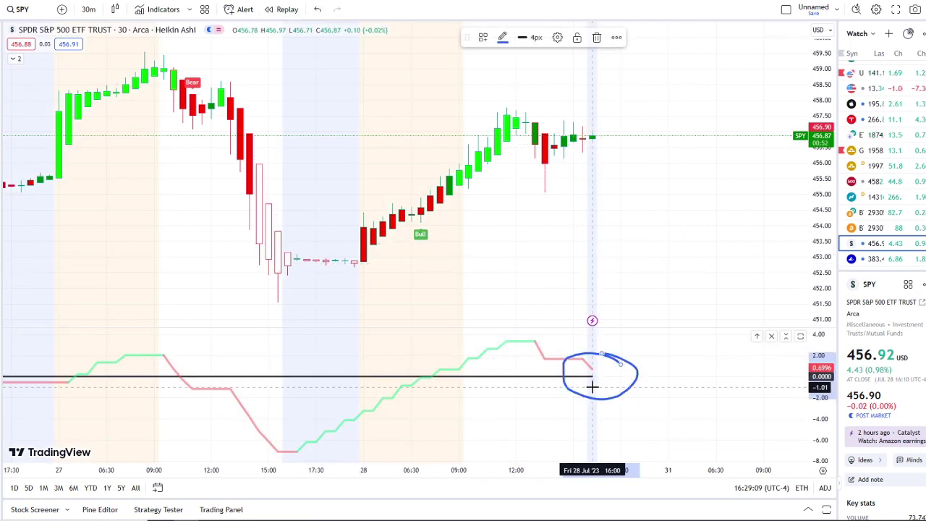
pyautogui.scroll(2, 572, 399)
pyautogui.scroll(2, 572, 399)
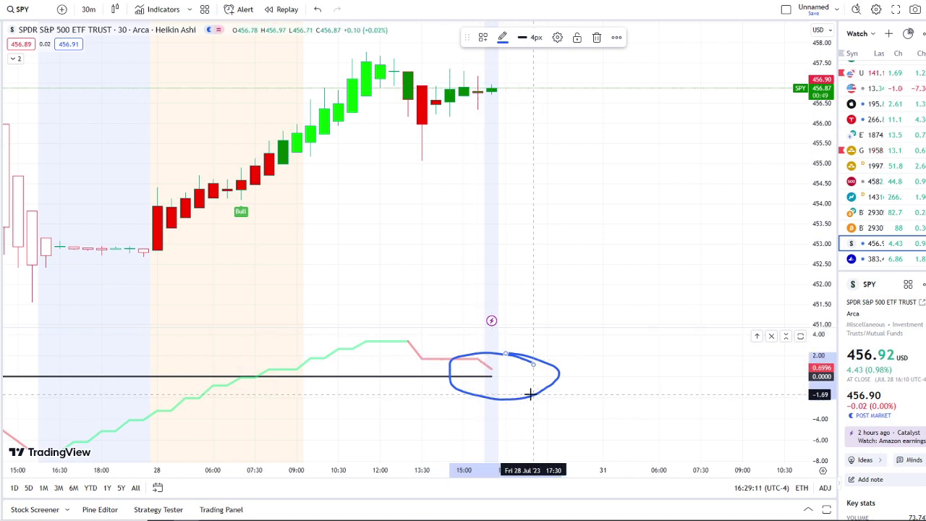
pyautogui.scroll(-2, 550, 395)
# Add a diagonal and downward arrow in the indicator, plus a falling bearish arrow on price.
pyautogui.moveTo(545, 354)
pyautogui.mouseDown()
pyautogui.moveTo(569, 391)
pyautogui.moveTo(620, 428)
pyautogui.mouseUp()
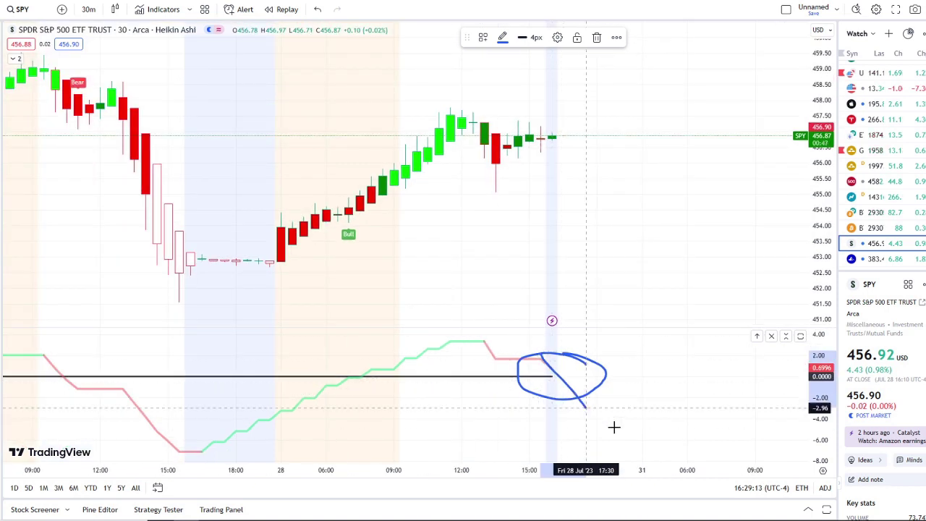
pyautogui.moveTo(566, 418)
pyautogui.mouseDown()
pyautogui.moveTo(625, 343)
pyautogui.moveTo(631, 354)
pyautogui.mouseUp()
pyautogui.moveTo(482, 157); pyautogui.dragTo(637, 286)
pyautogui.moveTo(576, 263)
pyautogui.mouseDown()
pyautogui.moveTo(642, 300)
pyautogui.moveTo(632, 192)
pyautogui.mouseUp()
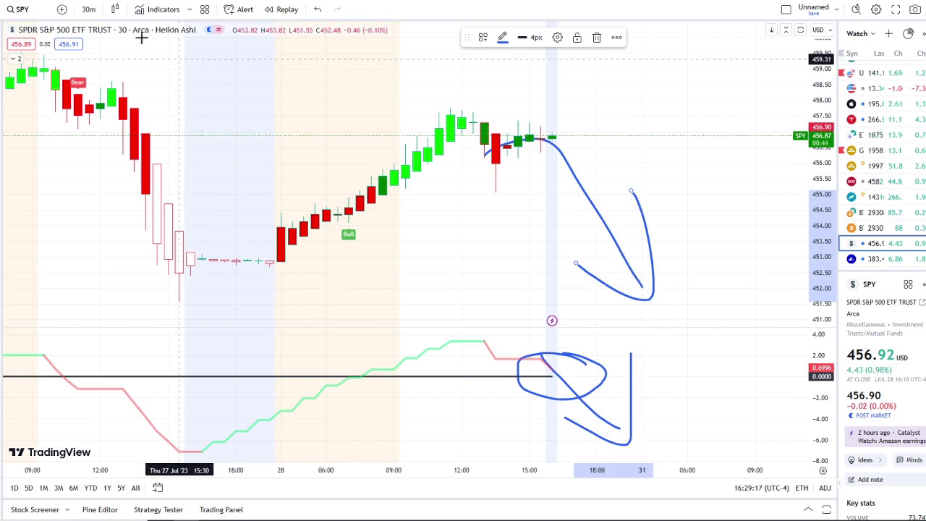
# Try the 15-minute interval with a stroke over the Bear candles, then undo back to a clean 30-minute chart.
pyautogui.click(88, 9)
pyautogui.click(120, 112)
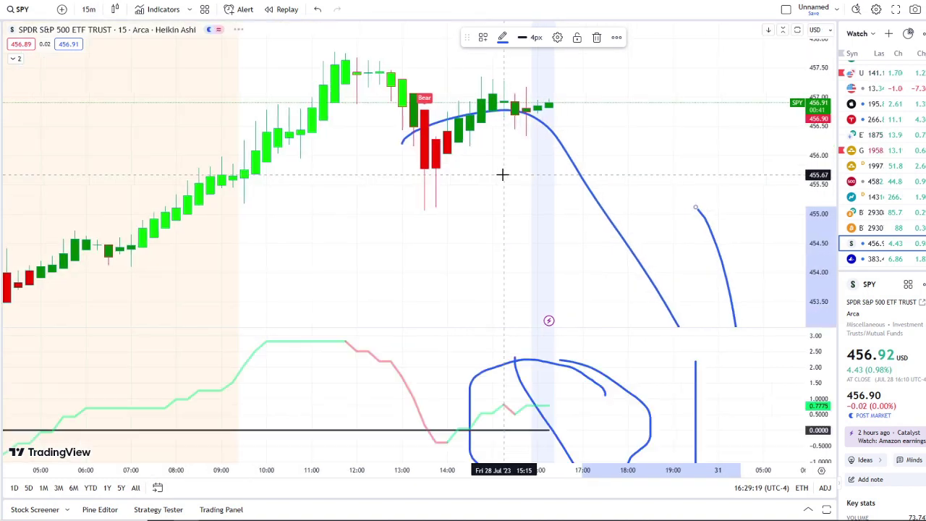
pyautogui.scroll(-2, 542, 233)
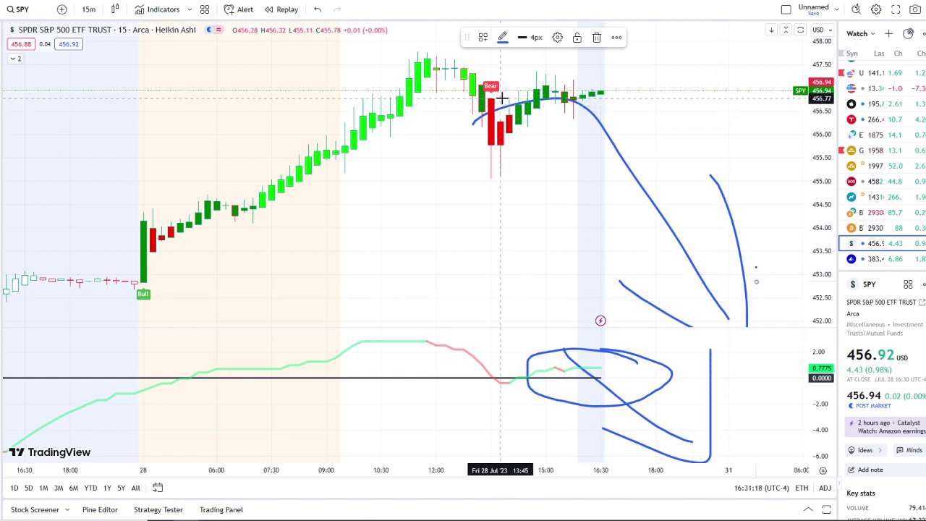
pyautogui.moveTo(481, 102); pyautogui.dragTo(539, 49)
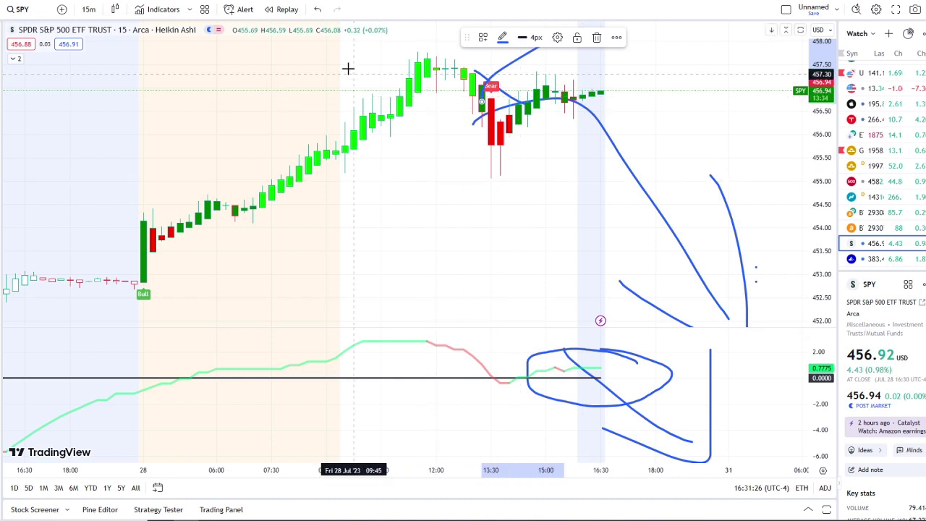
pyautogui.click(316, 9)
pyautogui.click(316, 10)
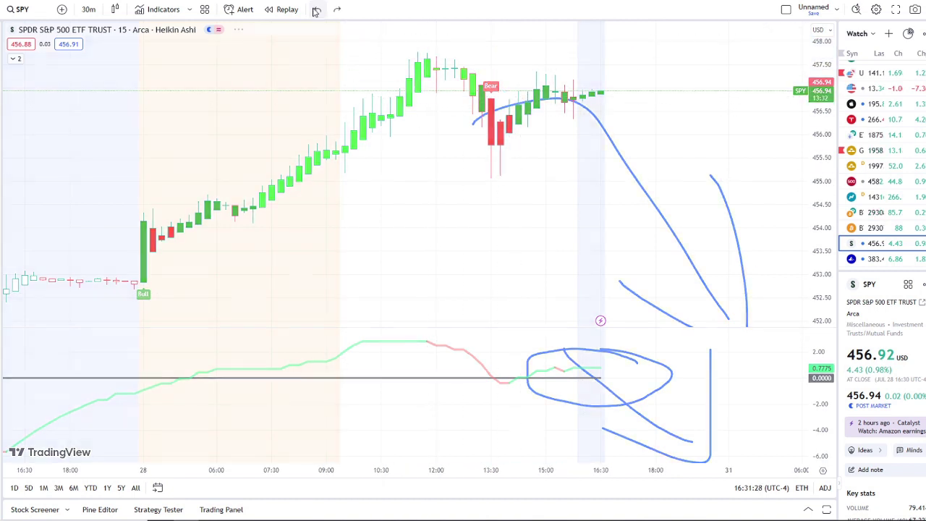
pyautogui.click(317, 10)
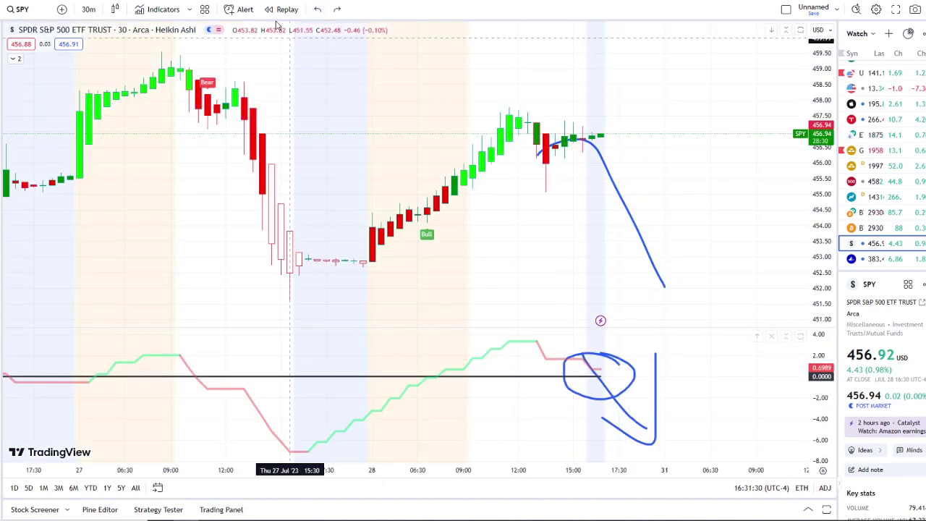
pyautogui.click(317, 10)
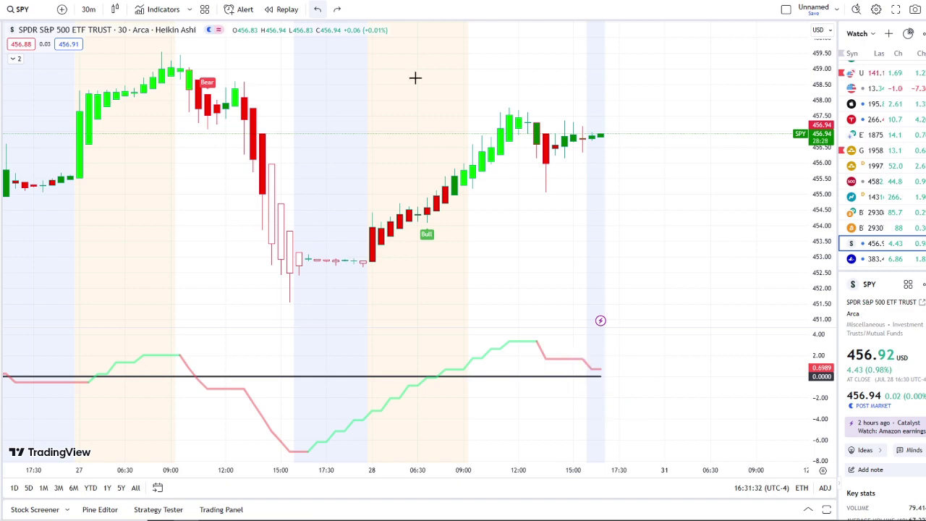
# Sketch a downward projection arrow in the inflow pane.
pyautogui.scroll(2, 455, 392)
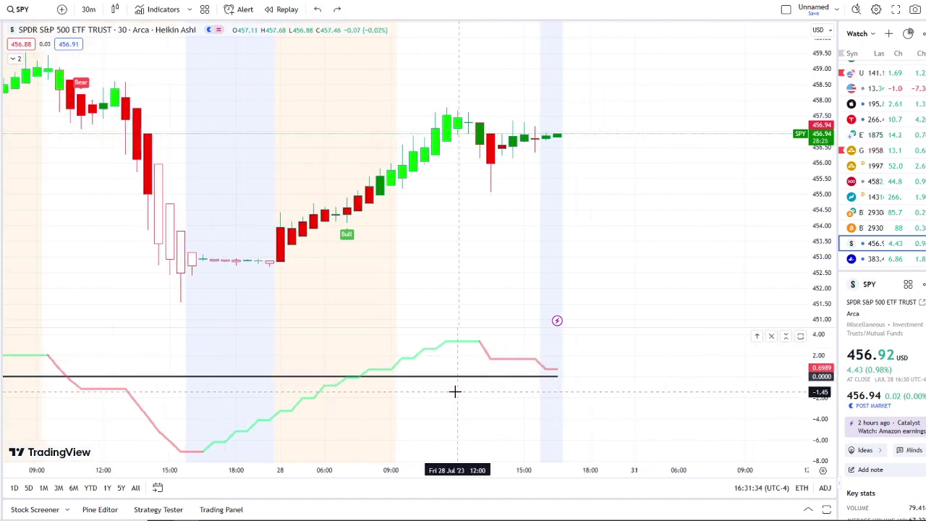
pyautogui.scroll(1, 455, 391)
pyautogui.scroll(-2, 635, 397)
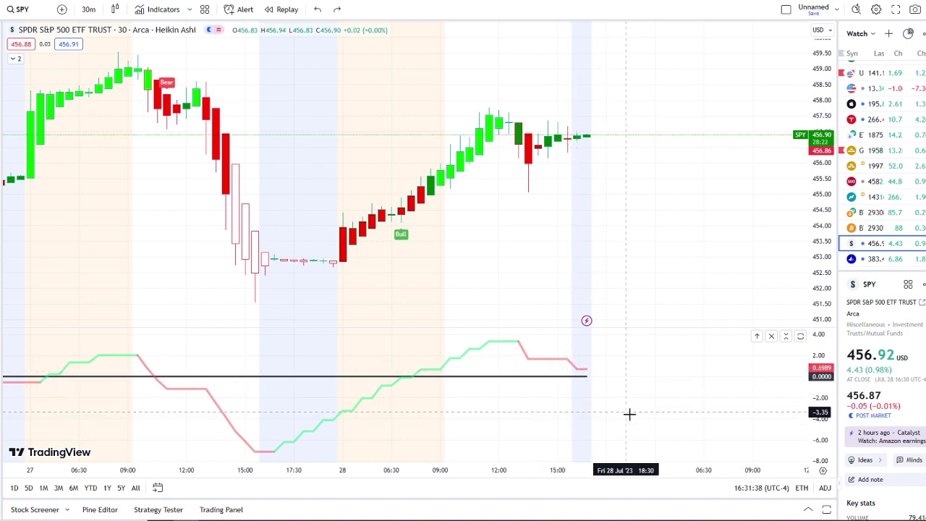
pyautogui.scroll(1, 632, 424)
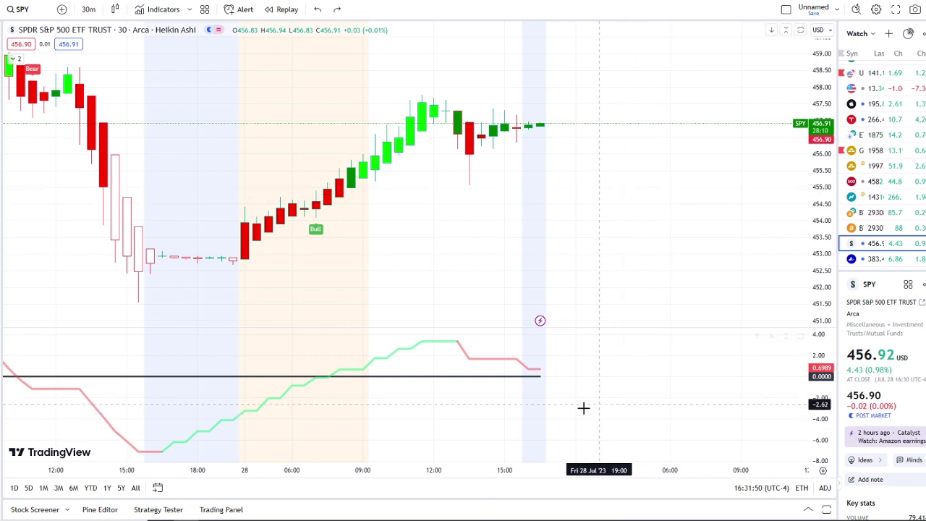
pyautogui.moveTo(528, 353)
pyautogui.mouseDown()
pyautogui.moveTo(588, 434)
pyautogui.moveTo(611, 344)
pyautogui.mouseUp()
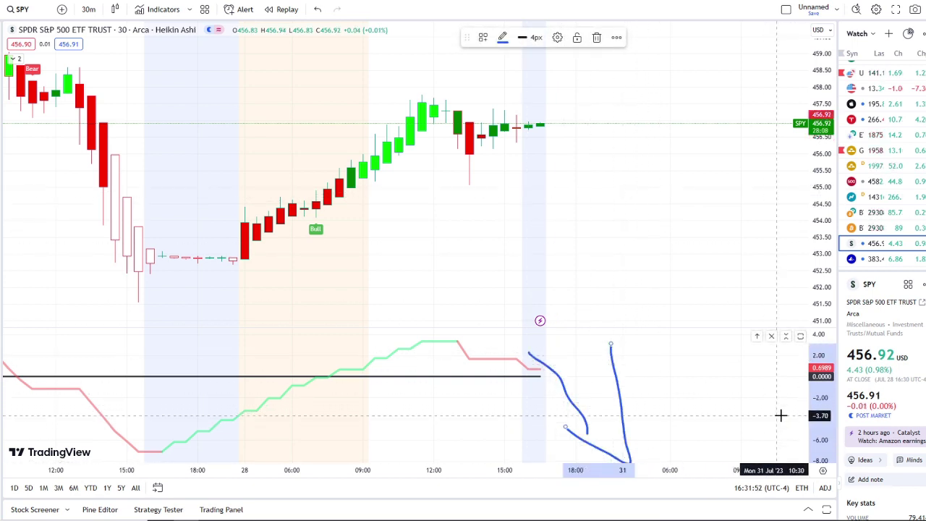
# Briefly switch to 15 minutes and back, then draw a hooked bearish arrow down from the latest candles.
pyautogui.click(88, 8)
pyautogui.click(101, 113)
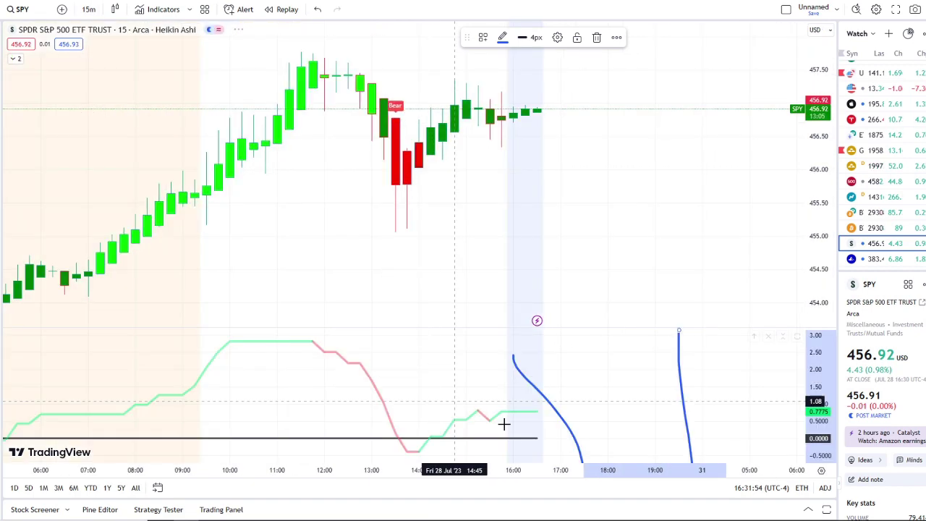
pyautogui.click(318, 9)
pyautogui.moveTo(492, 142); pyautogui.dragTo(612, 217)
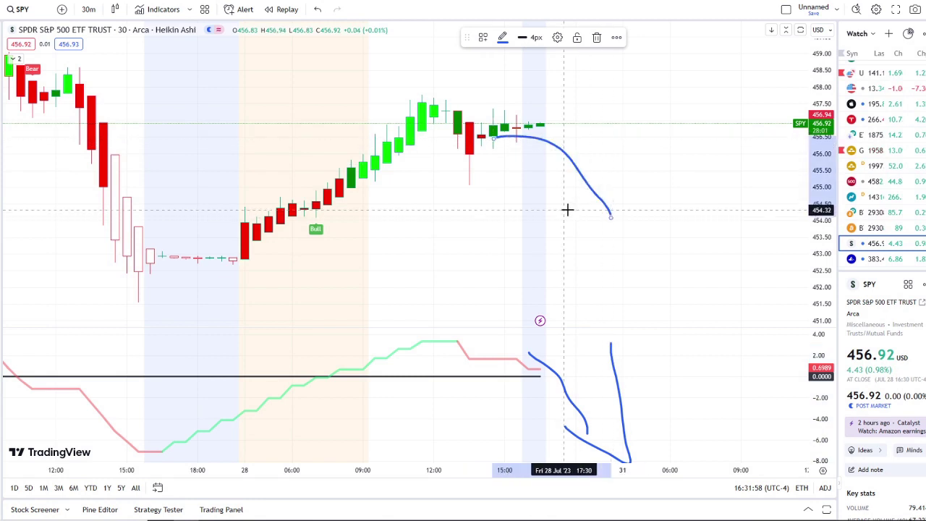
pyautogui.moveTo(646, 149)
pyautogui.mouseDown()
pyautogui.moveTo(641, 195)
pyautogui.moveTo(620, 215)
pyautogui.moveTo(566, 220)
pyautogui.mouseUp()
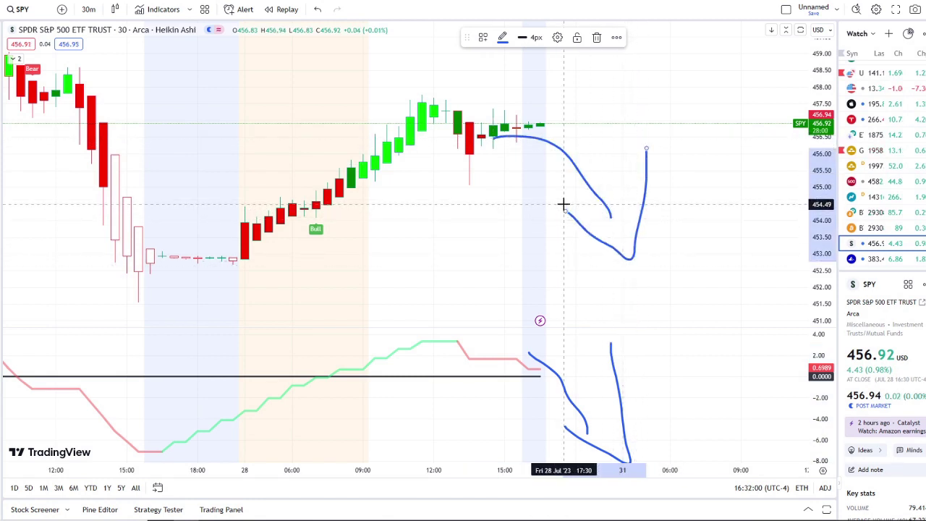
# Draw a blue X over the 28 Jul candles.
pyautogui.moveTo(295, 190)
pyautogui.mouseDown()
pyautogui.moveTo(368, 265)
pyautogui.moveTo(387, 268)
pyautogui.mouseUp()
pyautogui.moveTo(281, 262); pyautogui.dragTo(351, 178)
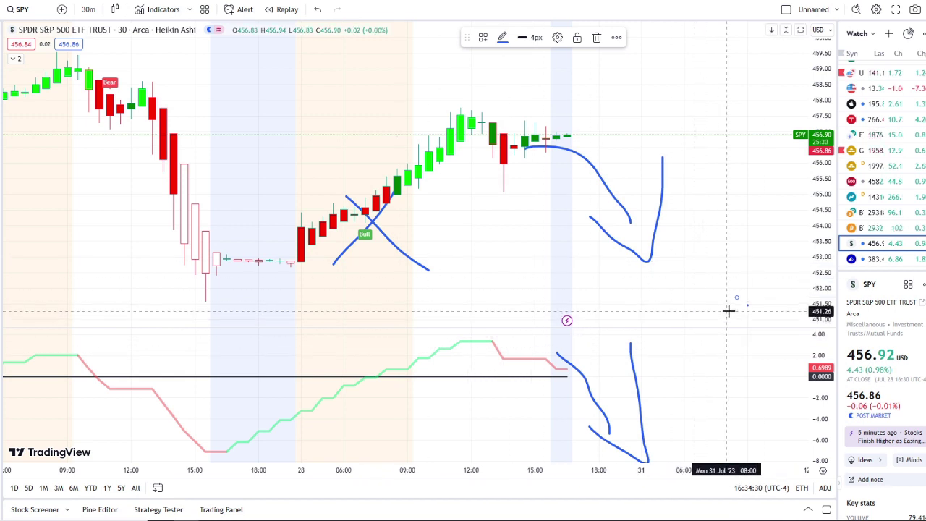
pyautogui.scroll(-3, 728, 311)
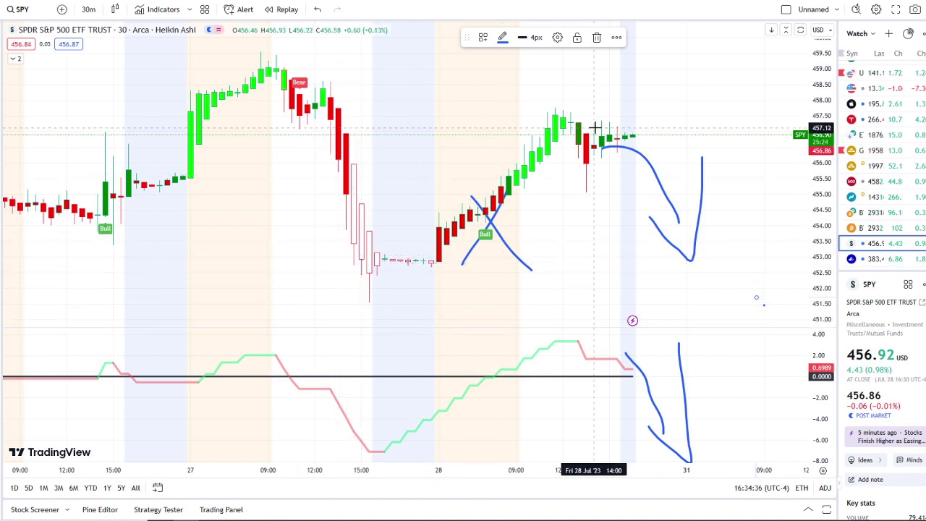
pyautogui.scroll(3, 746, 249)
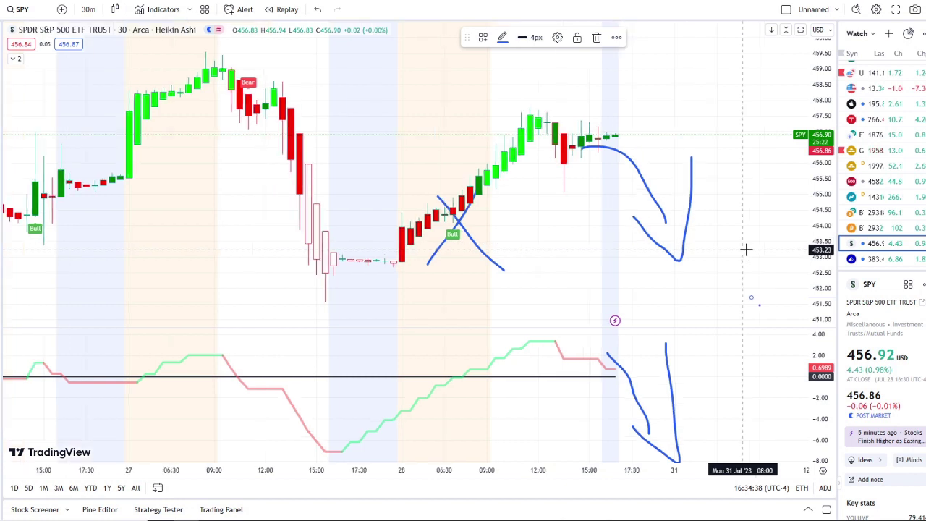
# Undo the X and bearish arrows, then draw an upward-hooking bullish arrow in the inflow pane.
pyautogui.click(320, 10)
pyautogui.click(320, 11)
pyautogui.click(320, 10)
pyautogui.click(320, 11)
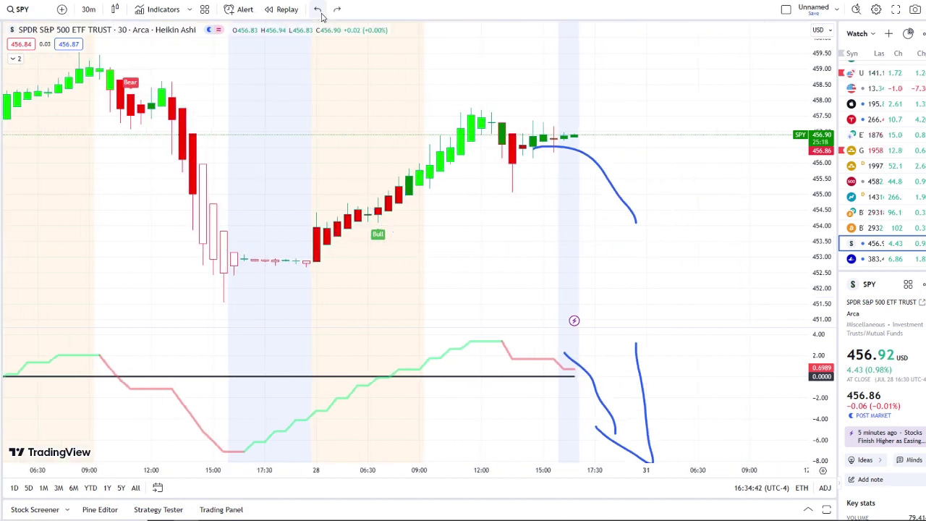
pyautogui.click(320, 11)
pyautogui.click(320, 10)
pyautogui.click(320, 10)
pyautogui.moveTo(534, 364)
pyautogui.mouseDown()
pyautogui.moveTo(604, 366)
pyautogui.moveTo(632, 325)
pyautogui.moveTo(636, 355)
pyautogui.mouseUp()
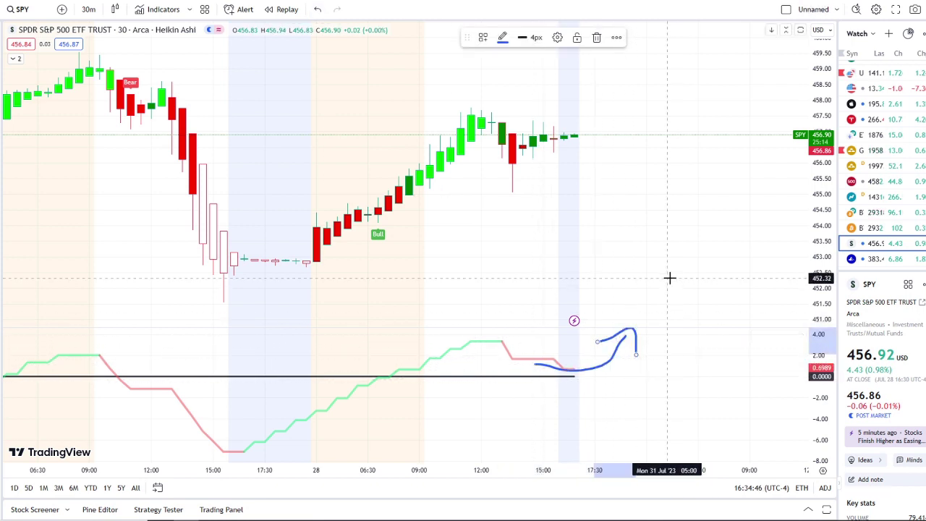
# Try a U-shaped rising arrow on the 15-minute chart, then undo back to 30 minutes.
pyautogui.click(89, 9)
pyautogui.click(103, 113)
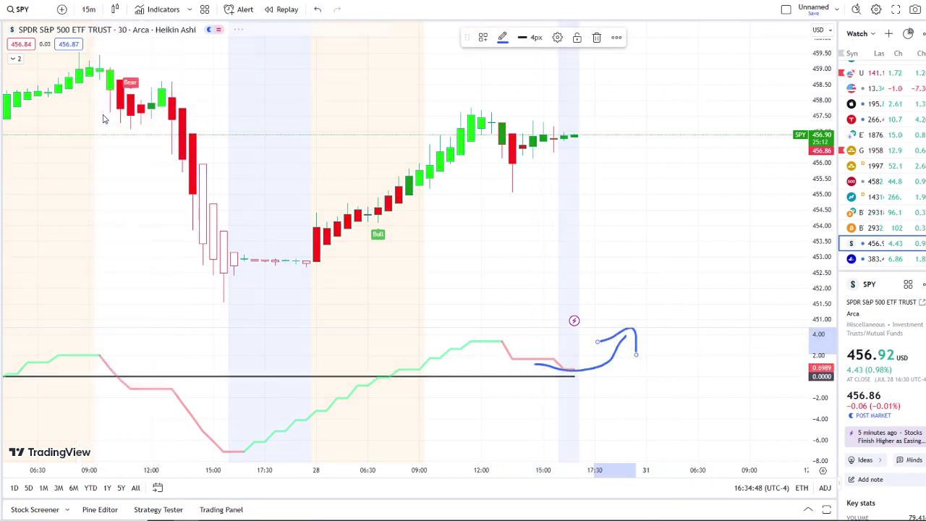
pyautogui.moveTo(421, 129)
pyautogui.mouseDown()
pyautogui.moveTo(490, 50)
pyautogui.moveTo(492, 130)
pyautogui.mouseUp()
pyautogui.moveTo(421, 170)
pyautogui.mouseDown()
pyautogui.moveTo(629, 132)
pyautogui.moveTo(720, 32)
pyautogui.mouseUp()
pyautogui.moveTo(660, 59)
pyautogui.mouseDown()
pyautogui.moveTo(726, 89)
pyautogui.moveTo(729, 115)
pyautogui.mouseUp()
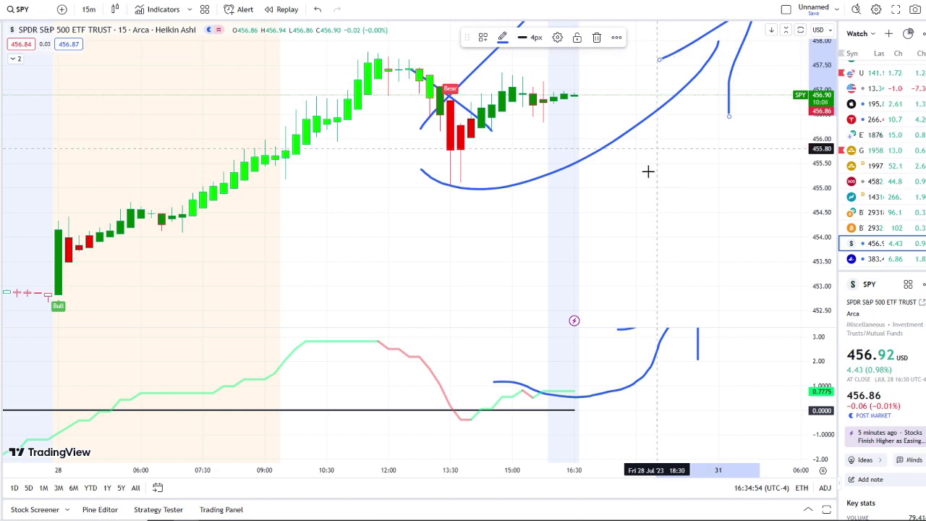
pyautogui.click(320, 10)
pyautogui.click(320, 11)
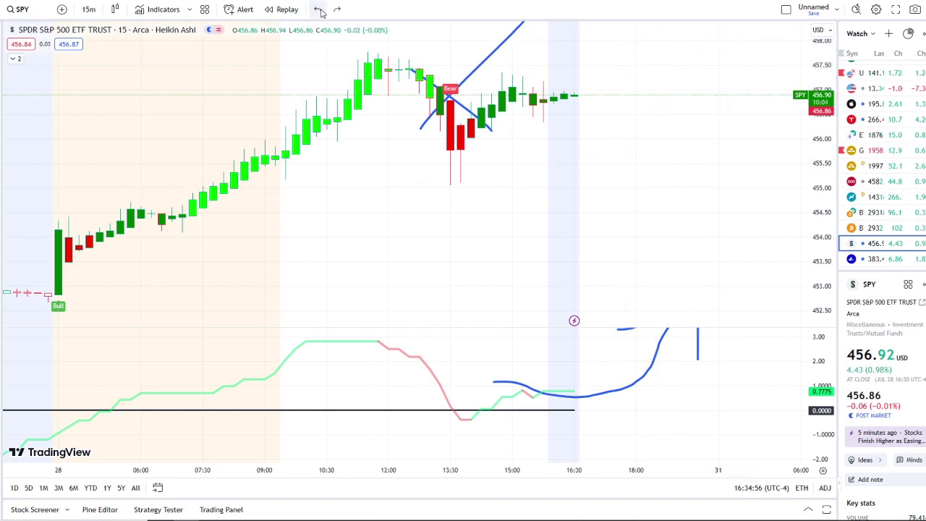
pyautogui.click(320, 10)
pyautogui.click(320, 11)
pyautogui.click(320, 11)
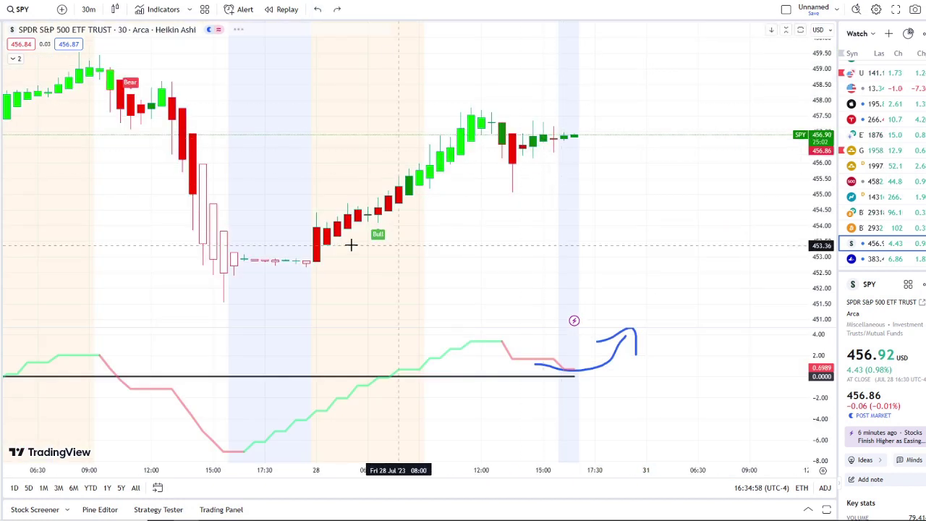
# Draw blue support lines near 454 and 456 and a rising curve ending in an upward arrowhead.
pyautogui.moveTo(329, 224); pyautogui.dragTo(543, 226)
pyautogui.moveTo(441, 168); pyautogui.dragTo(709, 169)
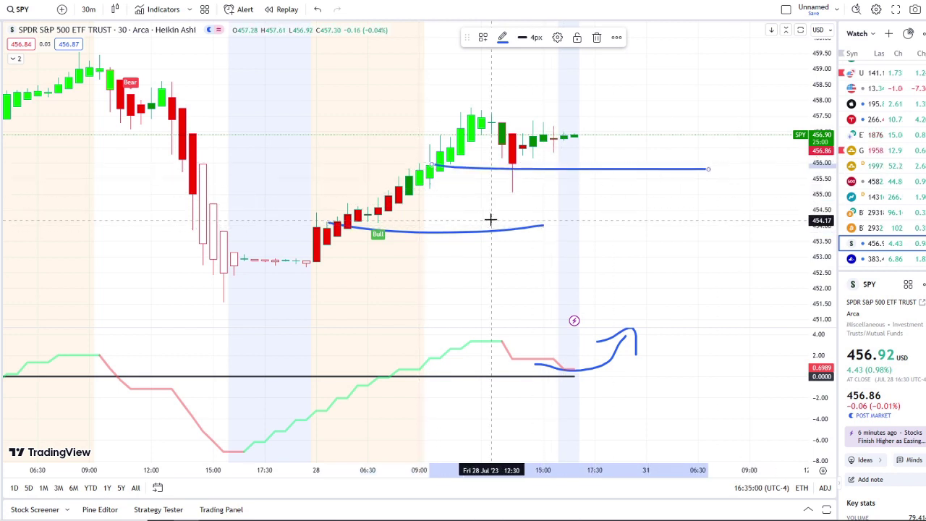
pyautogui.moveTo(354, 221); pyautogui.dragTo(604, 85)
pyautogui.moveTo(545, 90); pyautogui.dragTo(627, 153)
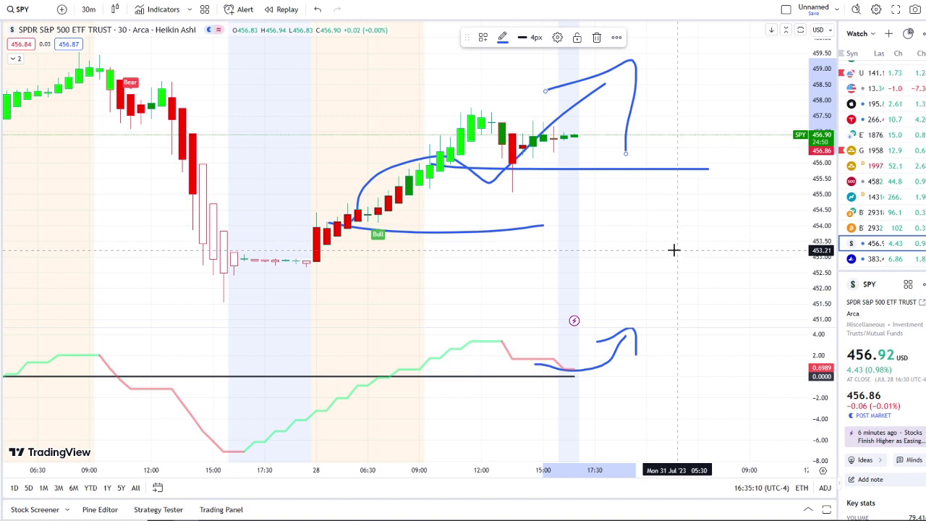
pyautogui.scroll(-1, 668, 245)
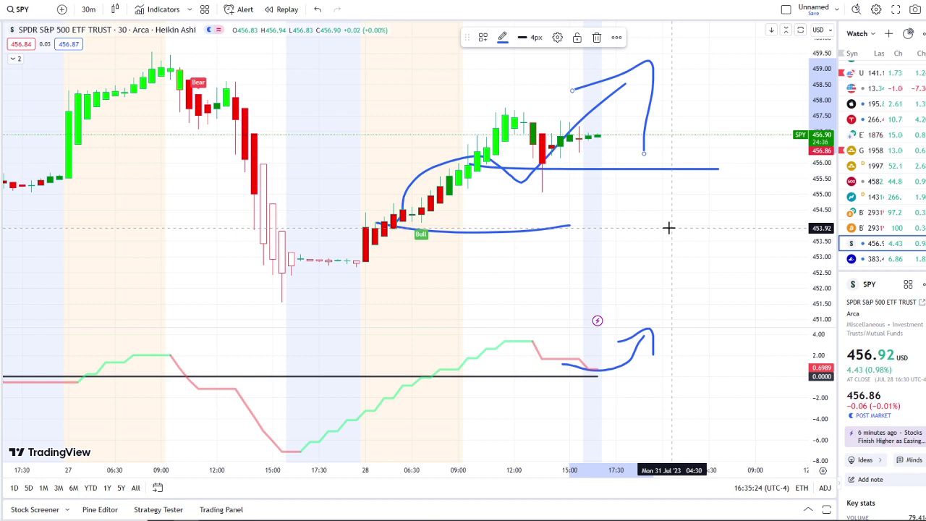
pyautogui.scroll(3, 719, 294)
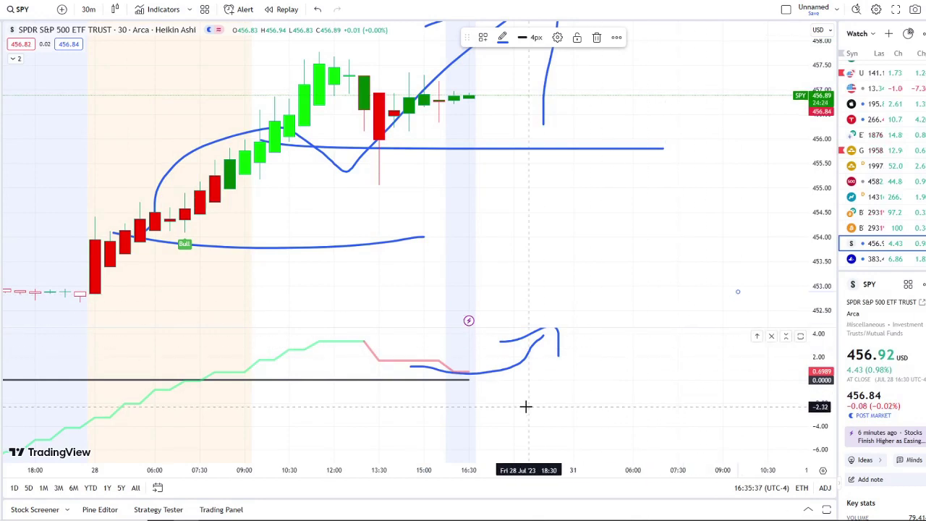
pyautogui.scroll(-2, 525, 407)
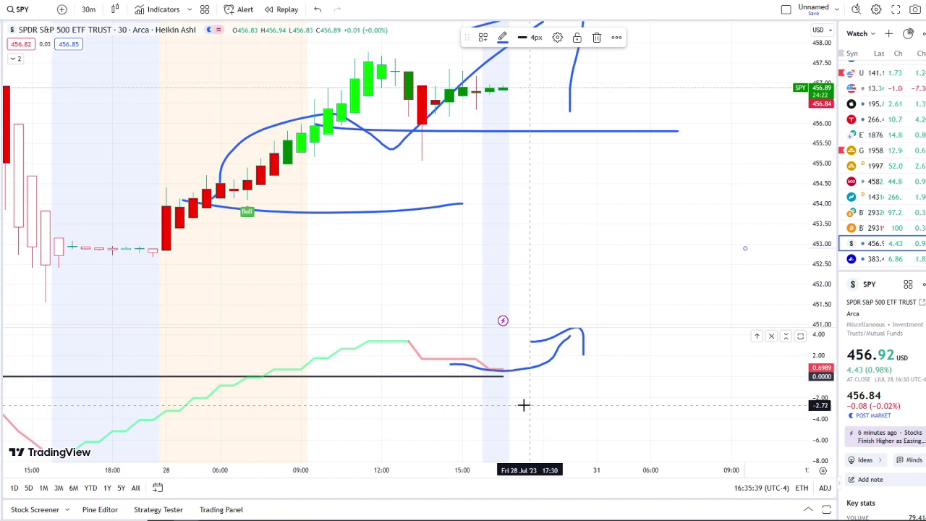